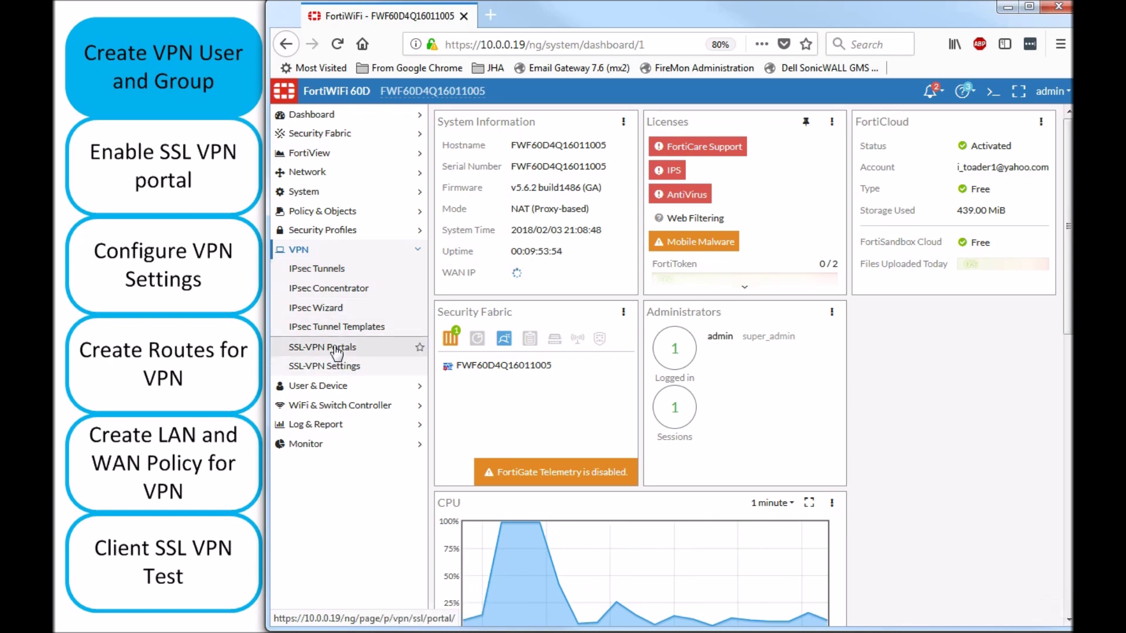
# - Under User Groups, add SSL_VPN_Group with the local VPN user as its sole member
pyautogui.click(330, 385)
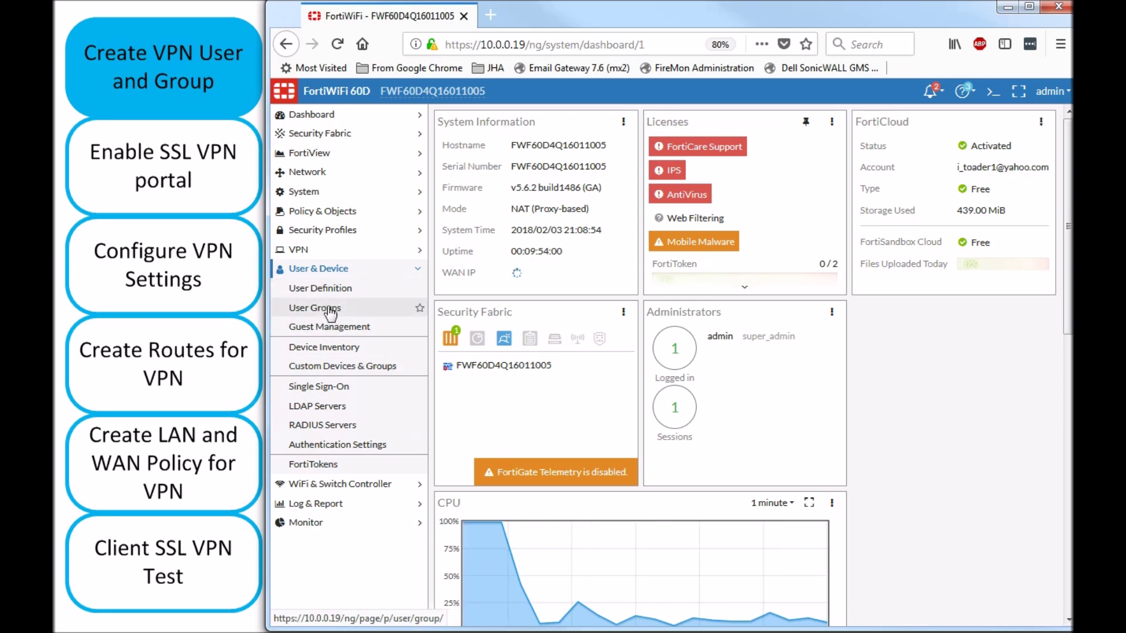
pyautogui.click(334, 310)
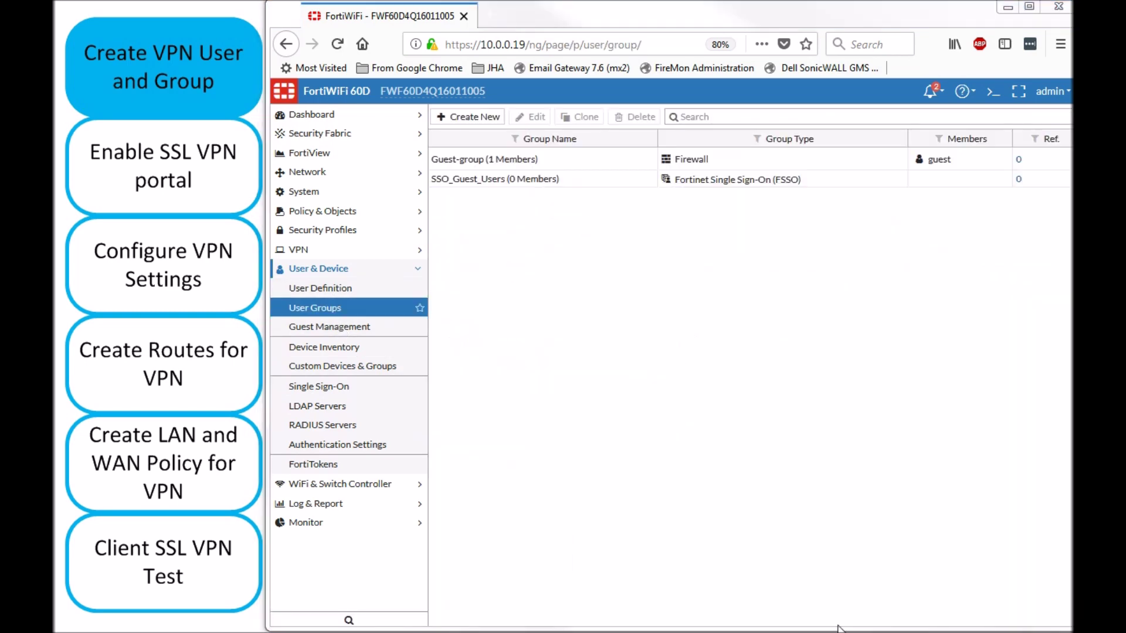
pyautogui.click(463, 117)
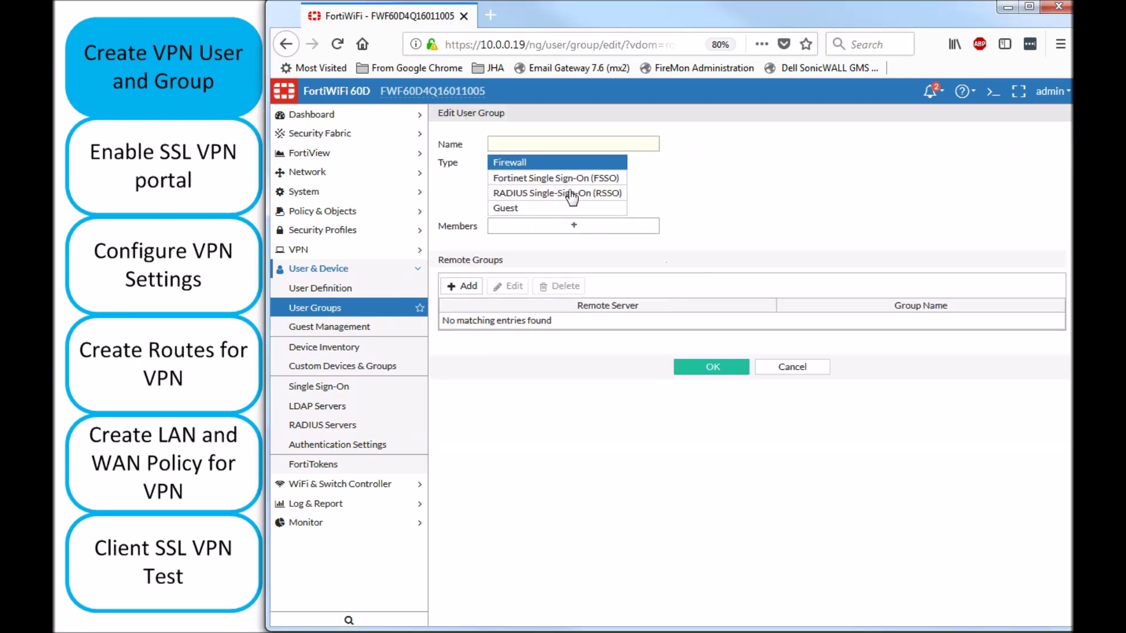
pyautogui.click(570, 141)
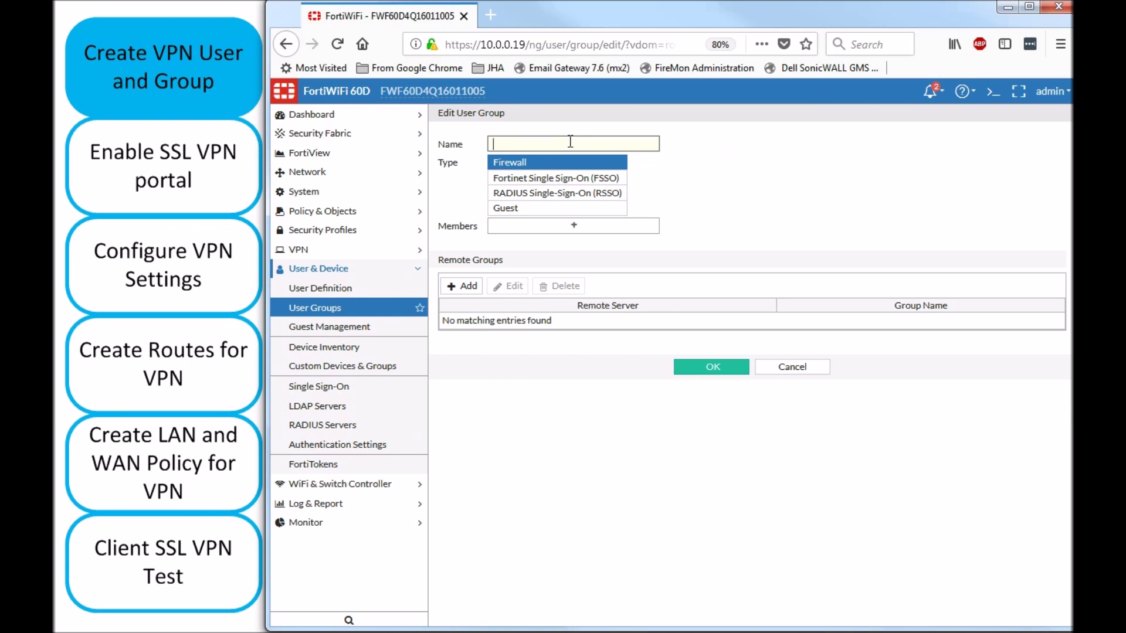
pyautogui.write('SSL_VPN_Group')
pyautogui.click(579, 227)
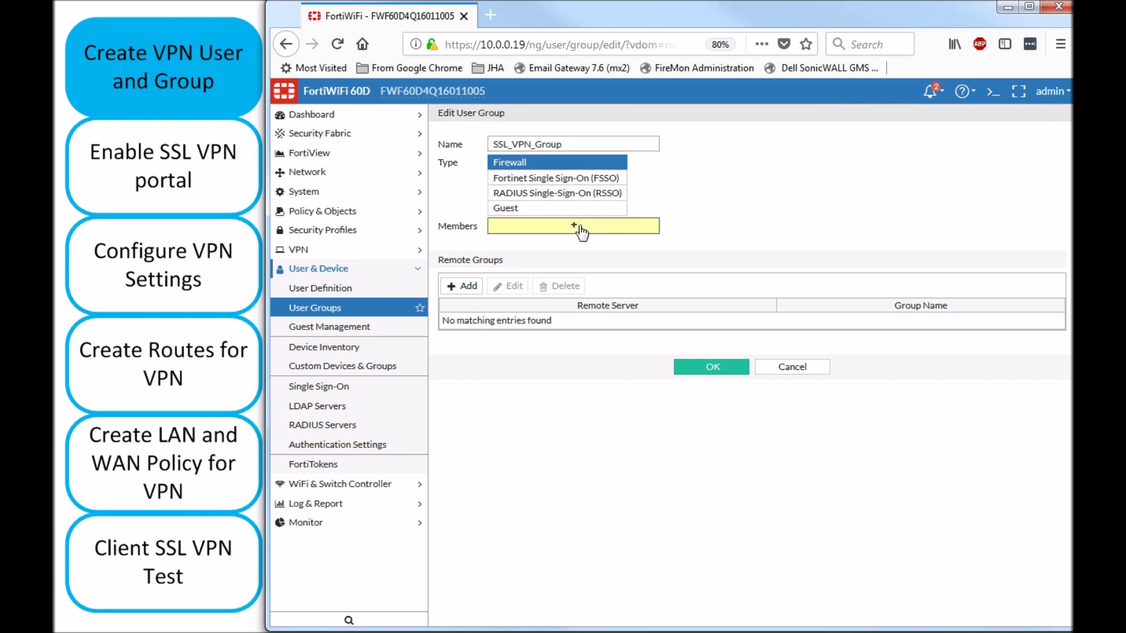
pyautogui.click(926, 202)
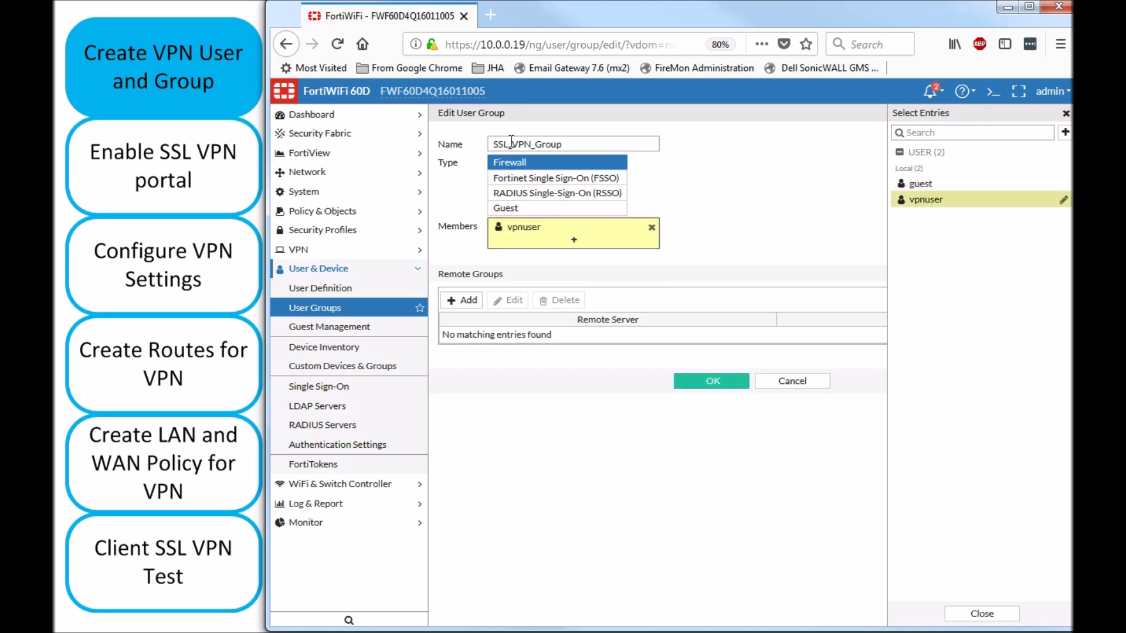
pyautogui.click(716, 381)
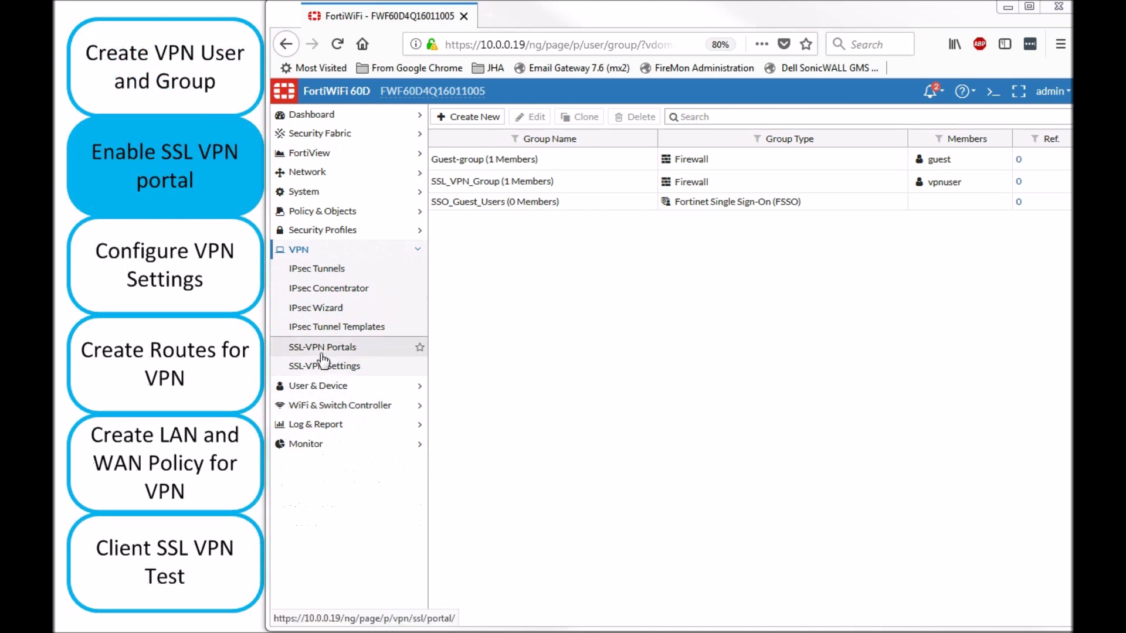
# - Edit the full-access SSL-VPN portal, toggling split tunneling on and back off
pyautogui.click(321, 352)
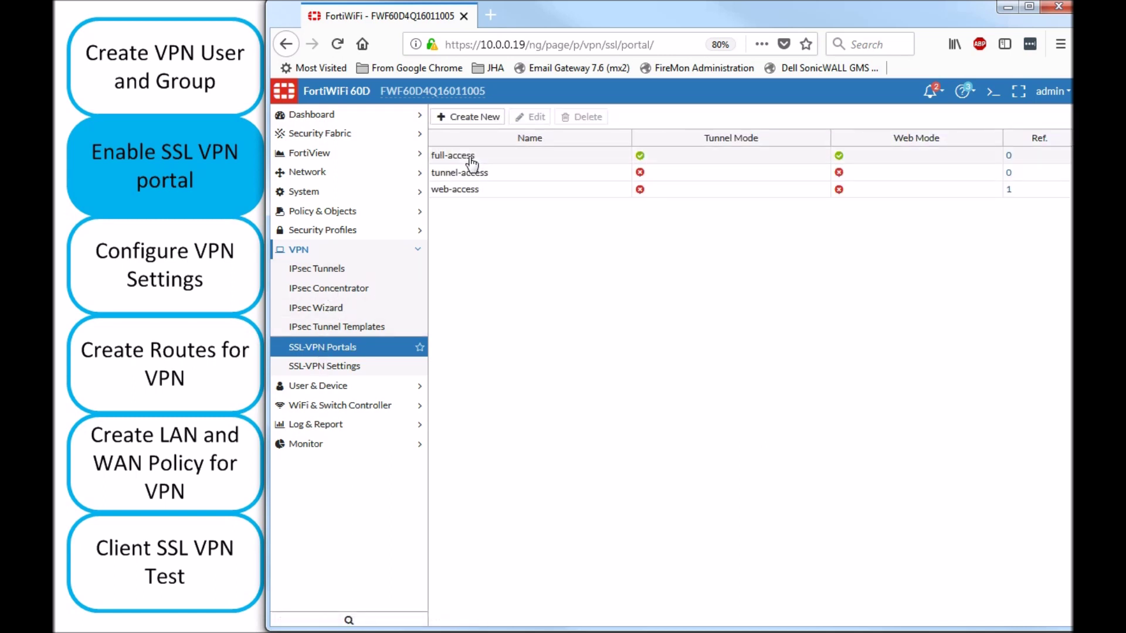
pyautogui.click(473, 161)
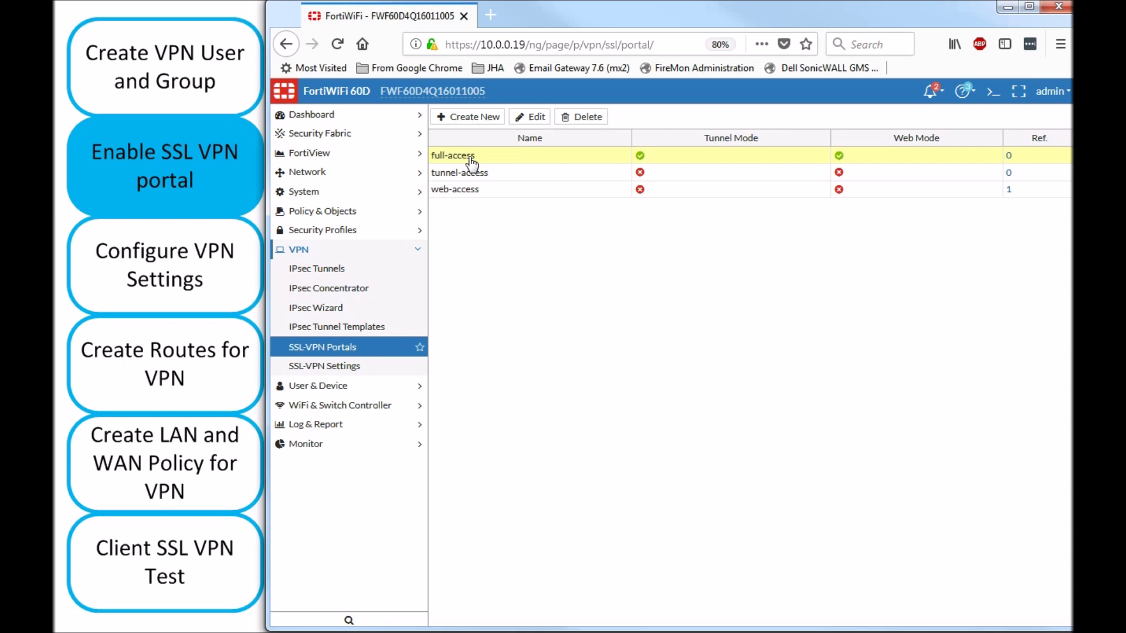
pyautogui.click(530, 117)
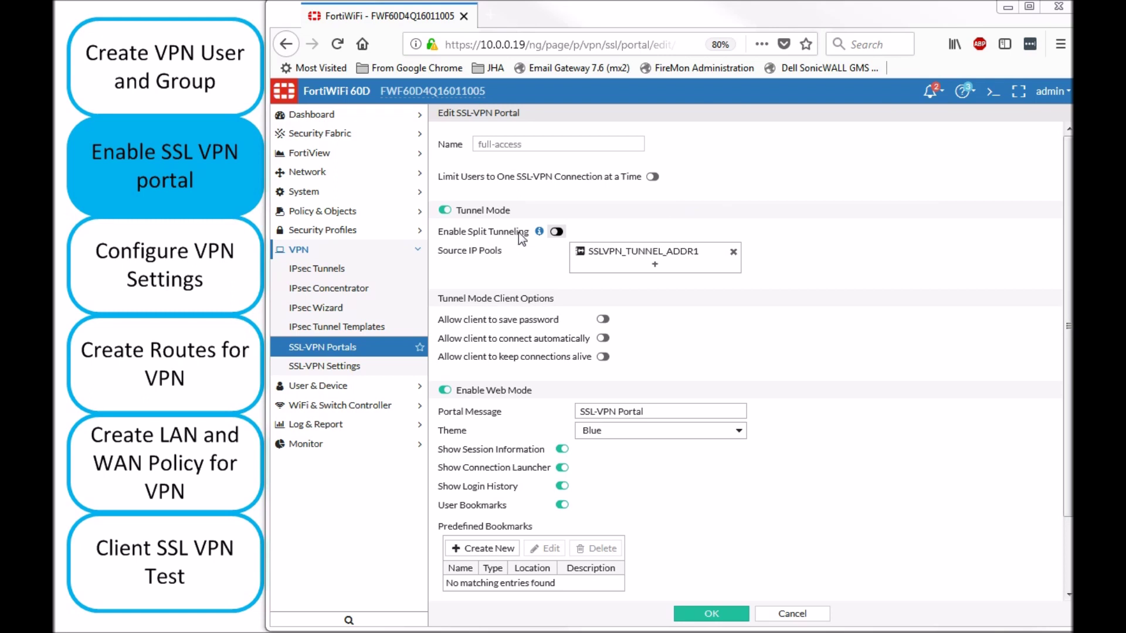
pyautogui.click(556, 231)
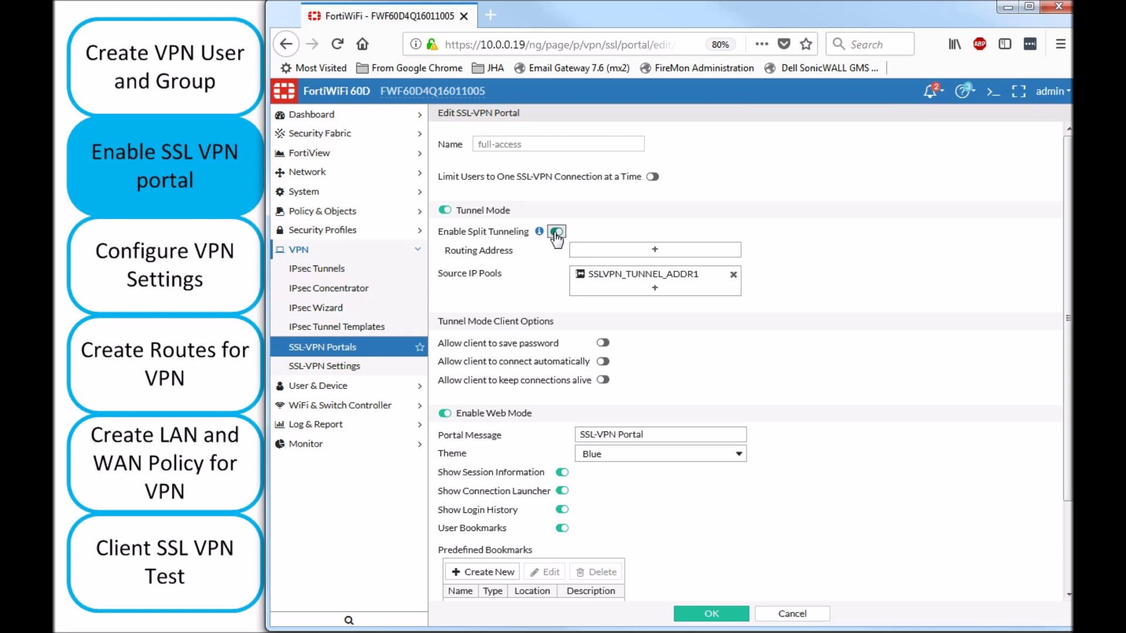
pyautogui.click(555, 232)
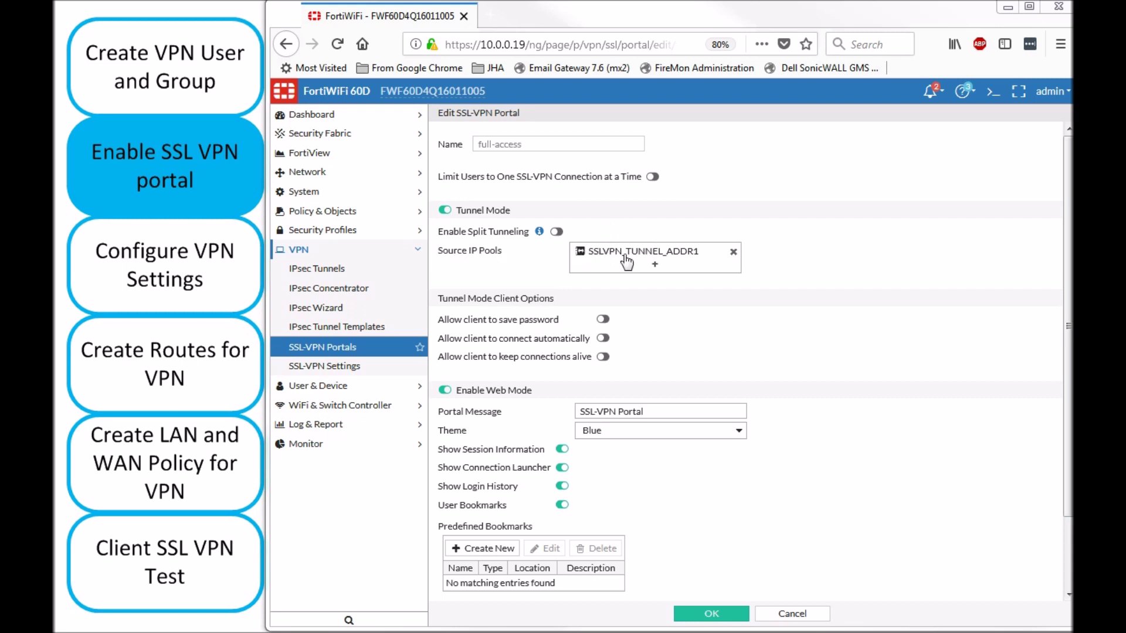
# - Review the portal's source IP pool and lower options, then go to SSL-VPN Settings
pyautogui.moveTo(651, 257)
pyautogui.moveTo(608, 258)
pyautogui.scroll(-3, 1068, 271)
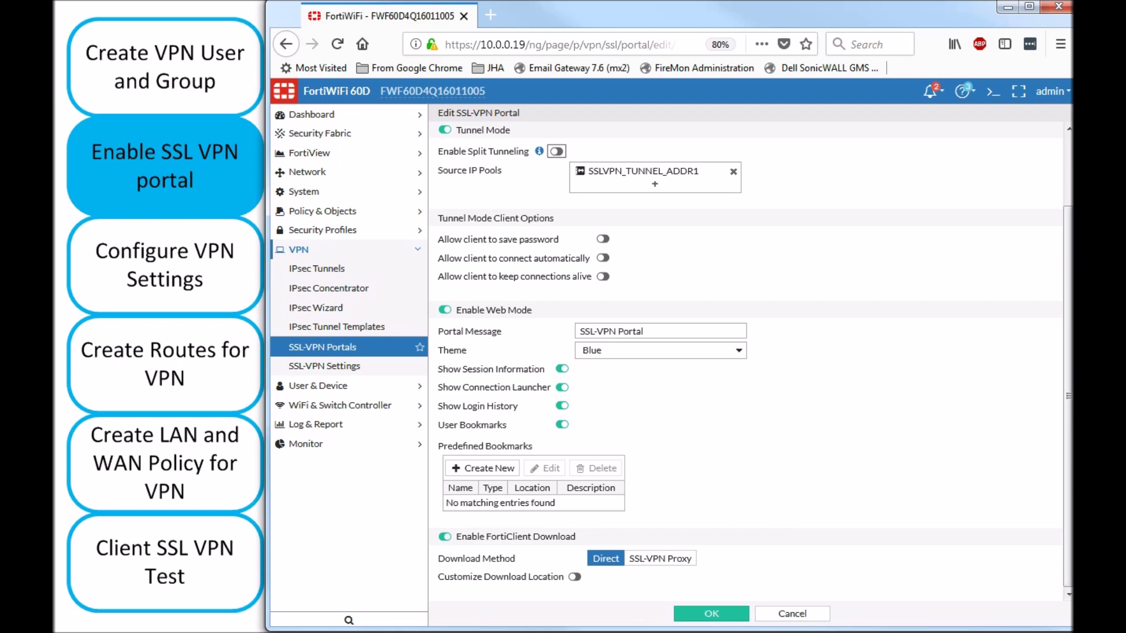
pyautogui.click(311, 367)
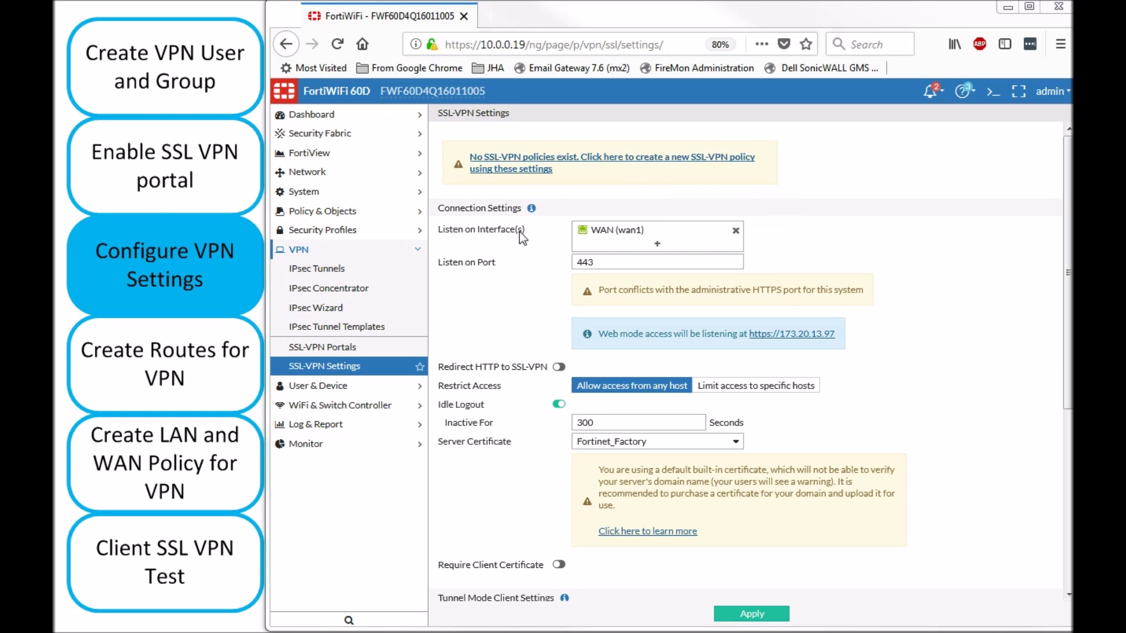
# - Change the SSL-VPN listening port from 443 to 10443 to avoid the admin HTTPS conflict
pyautogui.moveTo(631, 236)
pyautogui.moveTo(622, 290); pyautogui.dragTo(831, 290)
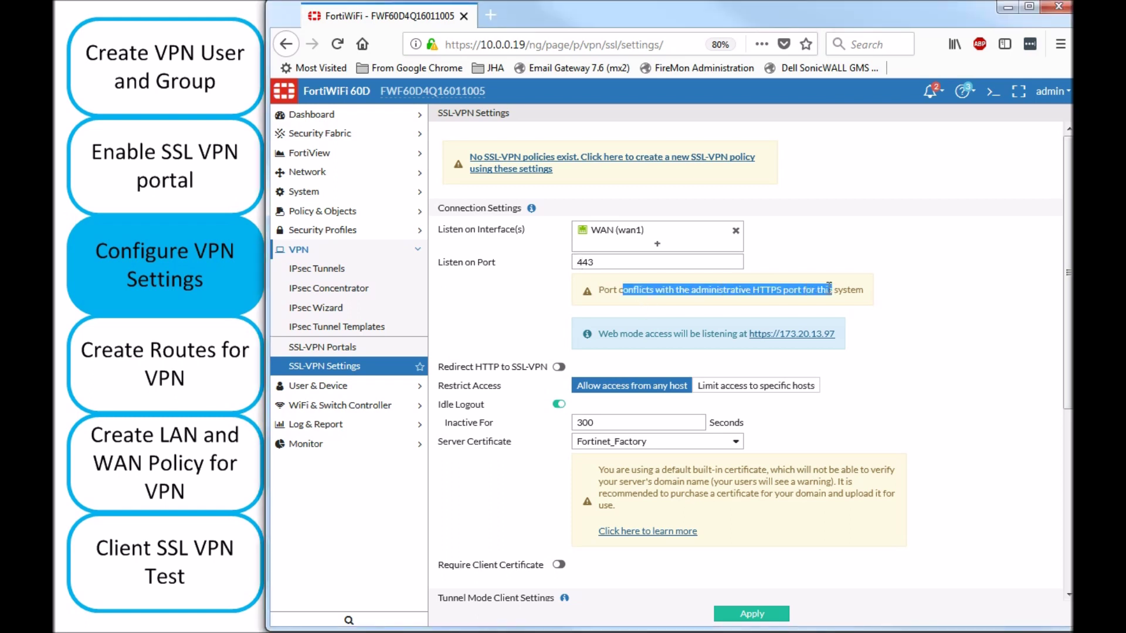
pyautogui.click(579, 262)
pyautogui.write('10')
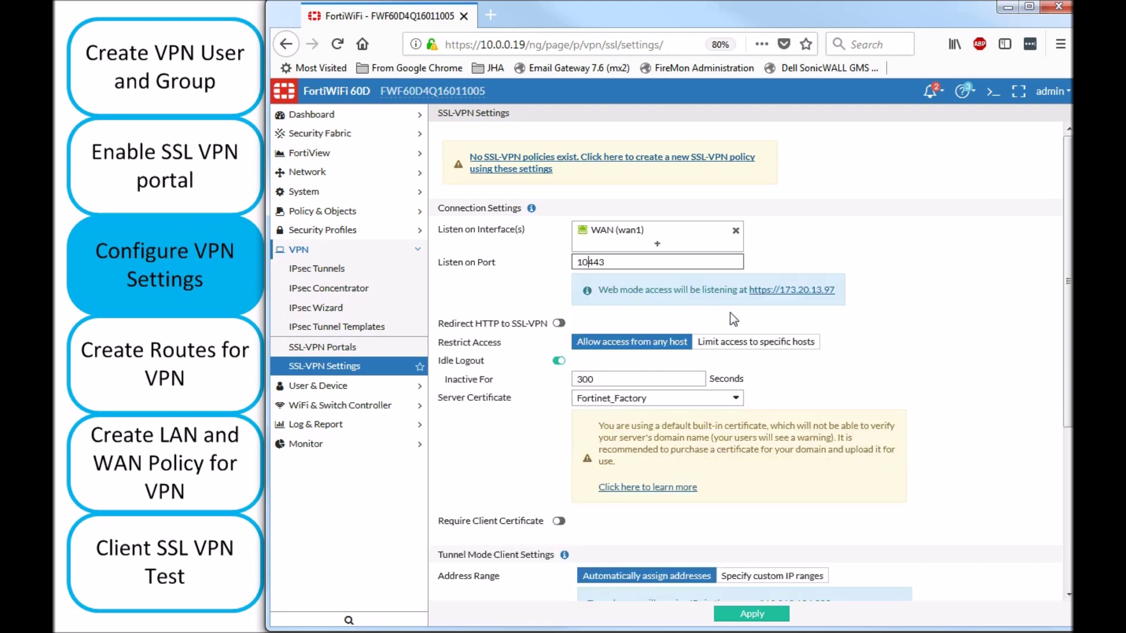
pyautogui.click(680, 306)
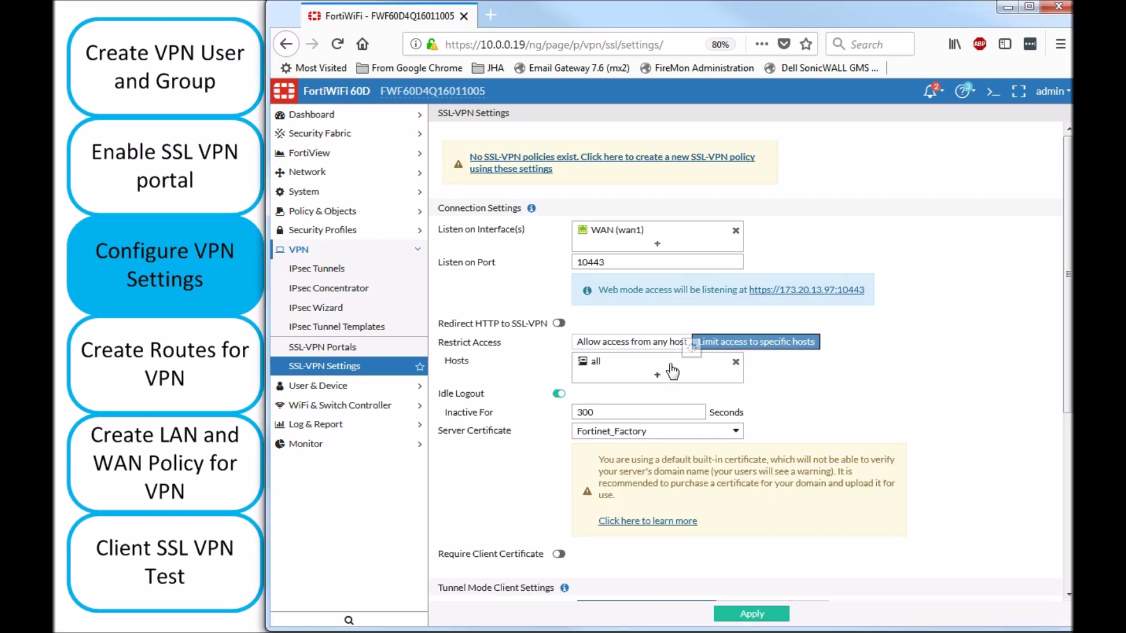
# - Set Restrict Access to allow SSL-VPN connections from any host
pyautogui.moveTo(669, 368)
pyautogui.click(626, 345)
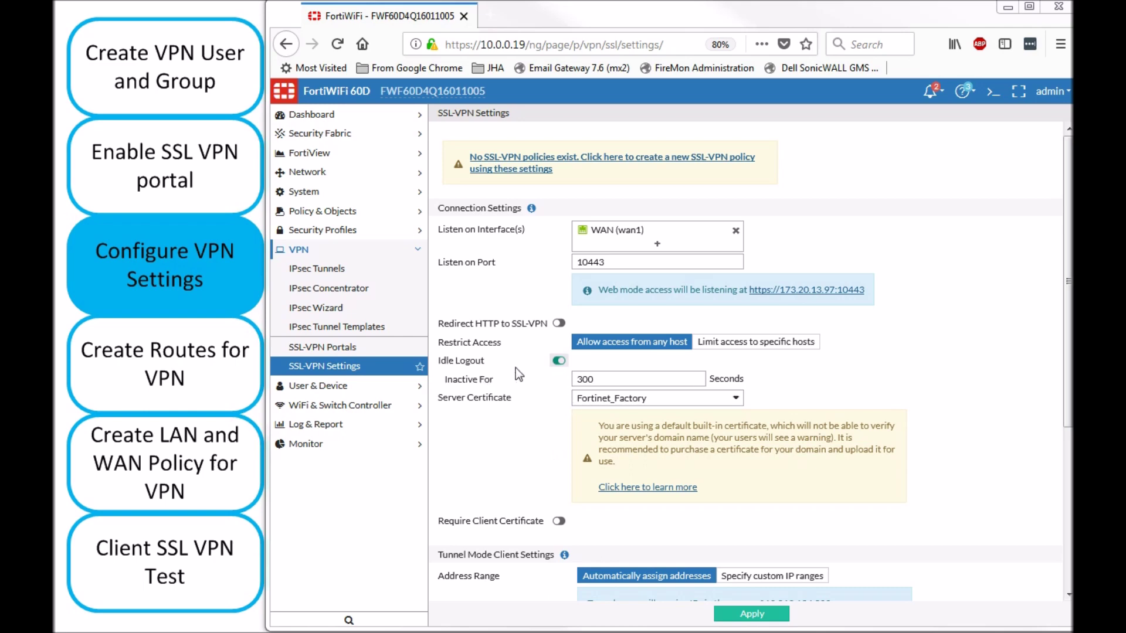
# - Keep Idle Logout enabled and raise its inactivity timeout from 300 to 3600 seconds
pyautogui.click(557, 362)
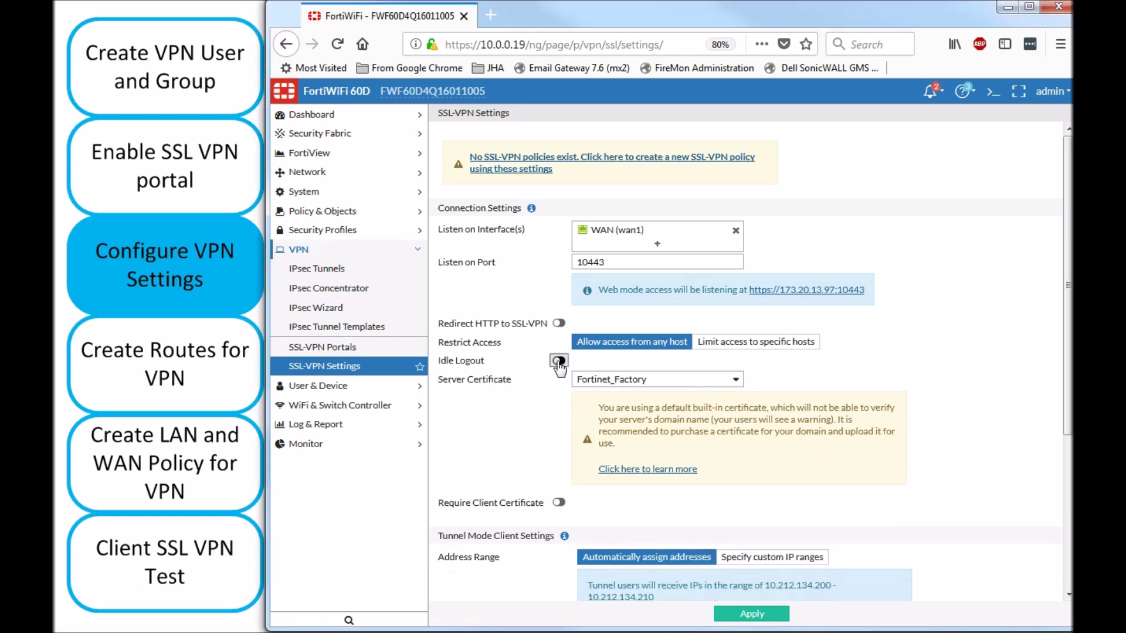
pyautogui.click(557, 361)
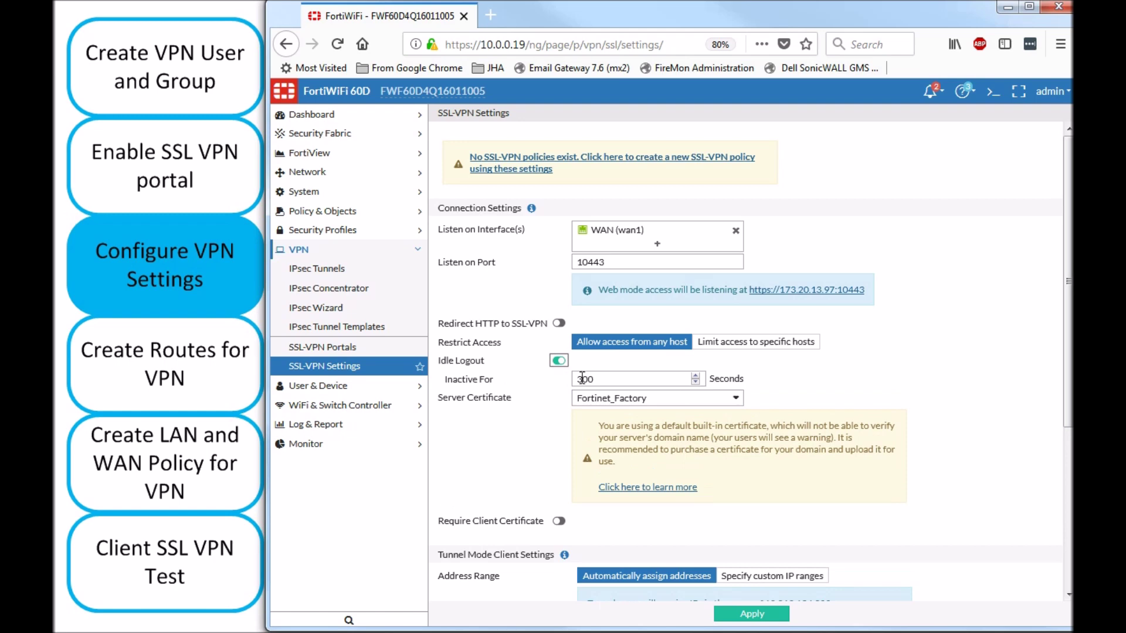
pyautogui.doubleClick(600, 380)
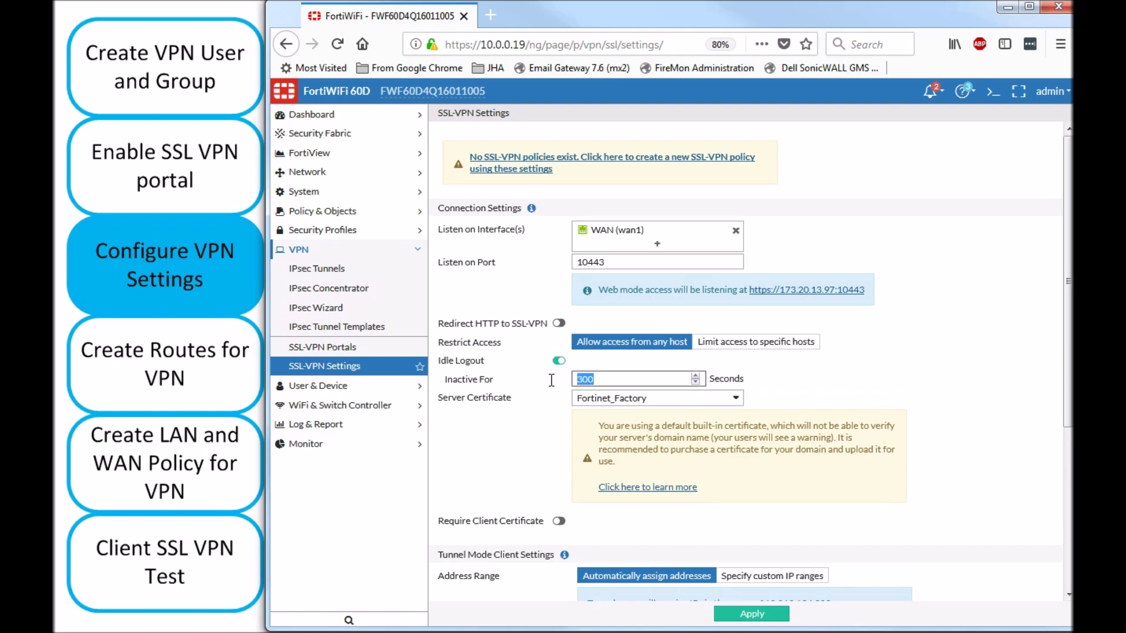
pyautogui.click(617, 380)
pyautogui.click(585, 378)
pyautogui.write('6')
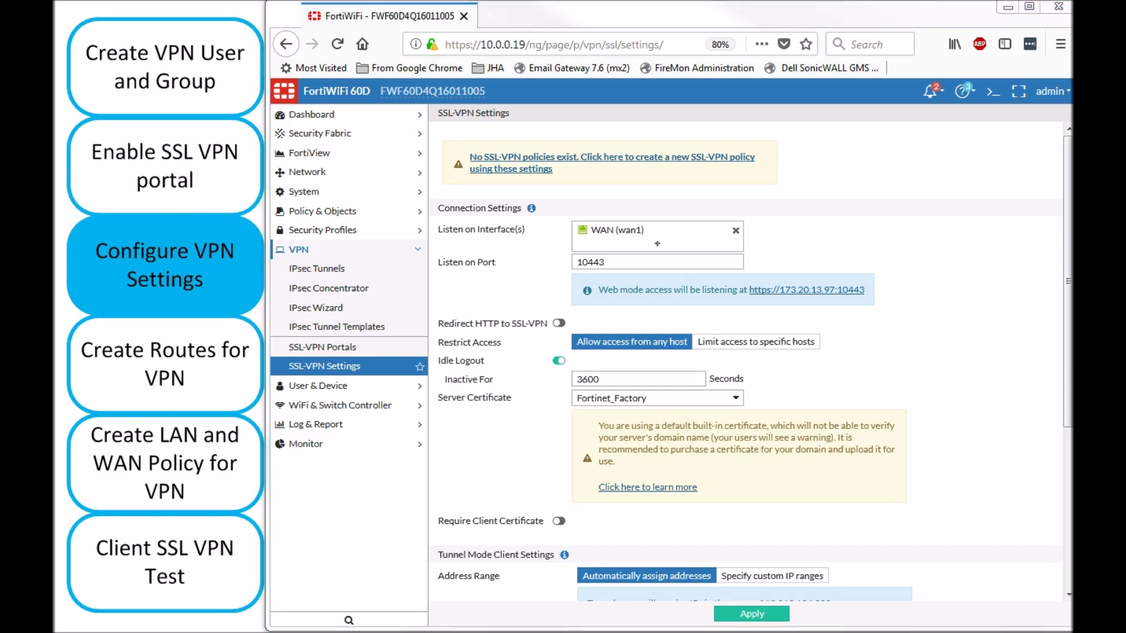
pyautogui.doubleClick(598, 380)
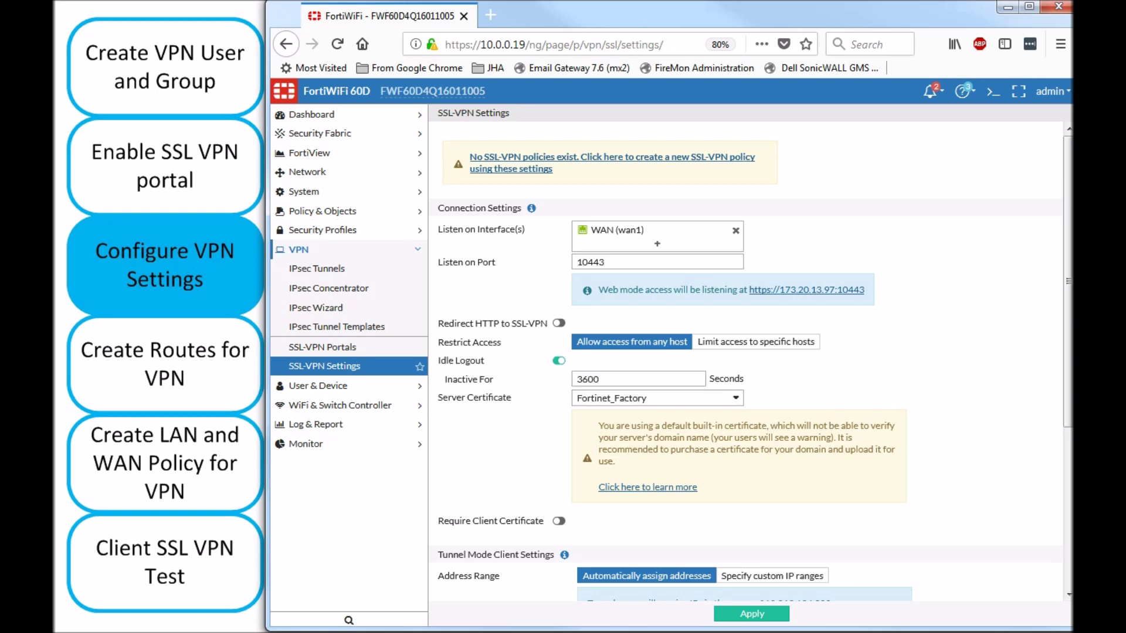
pyautogui.click(992, 91)
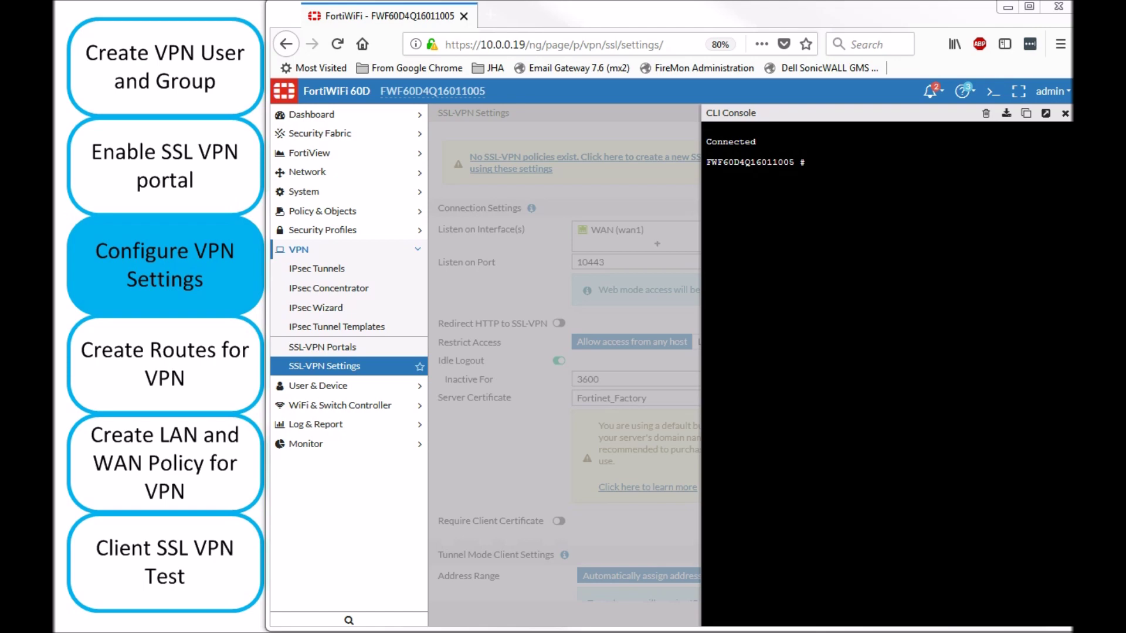
# - In the CLI console, run 'config vpn ssl settings', 'set auth-timeout 36000', then 'end'
pyautogui.rightClick(961, 261)
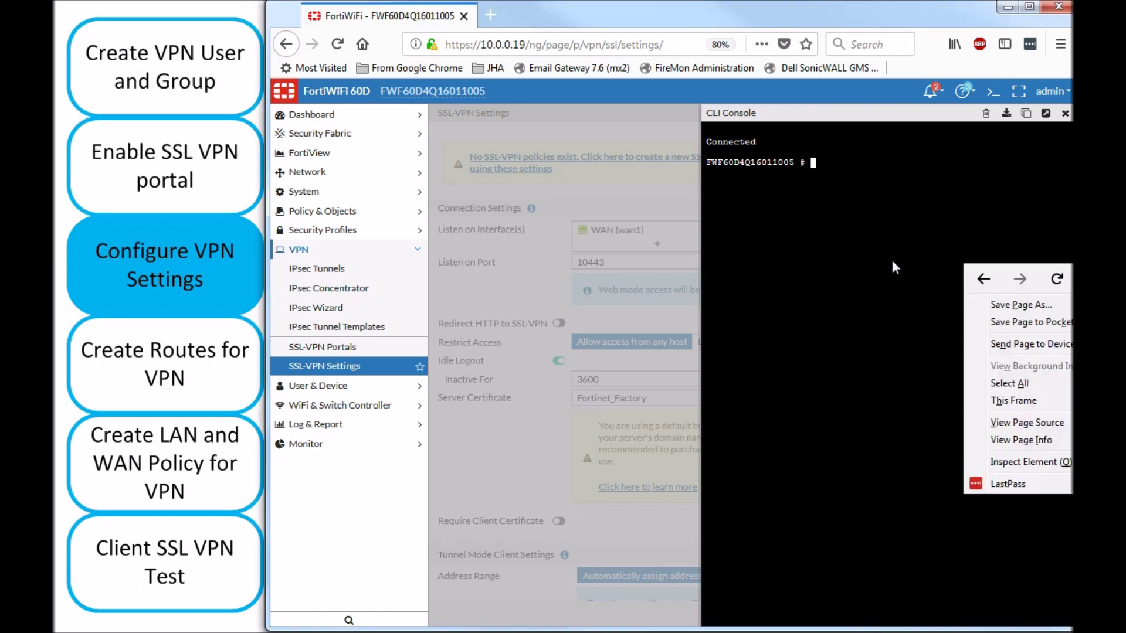
pyautogui.click(874, 255)
pyautogui.write('config vpn ssl settings')
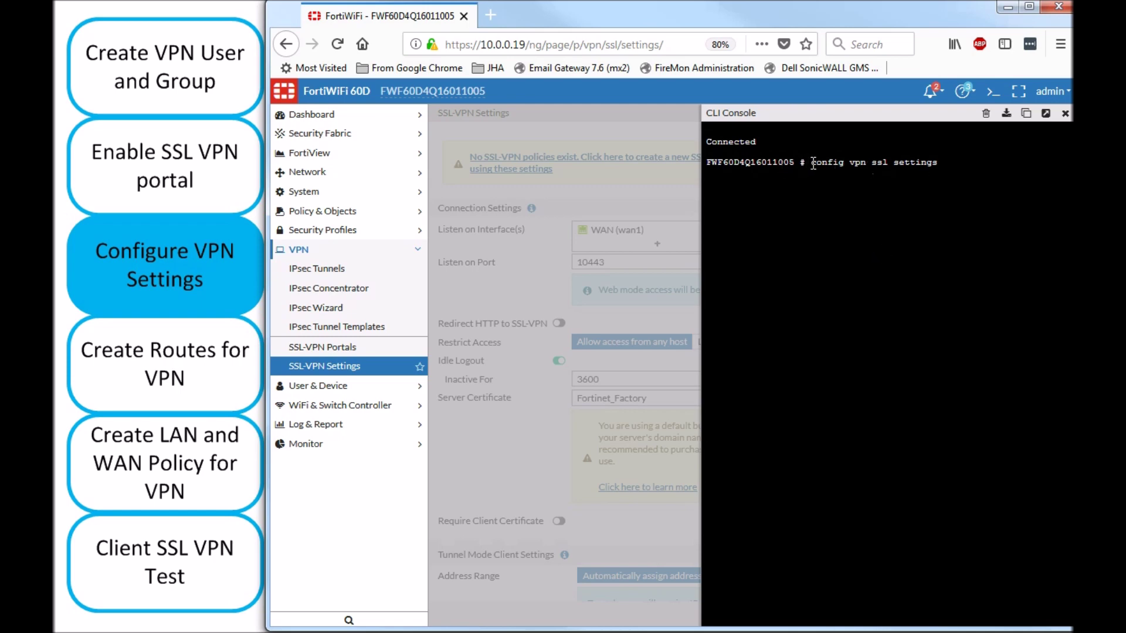
pyautogui.press('Return')
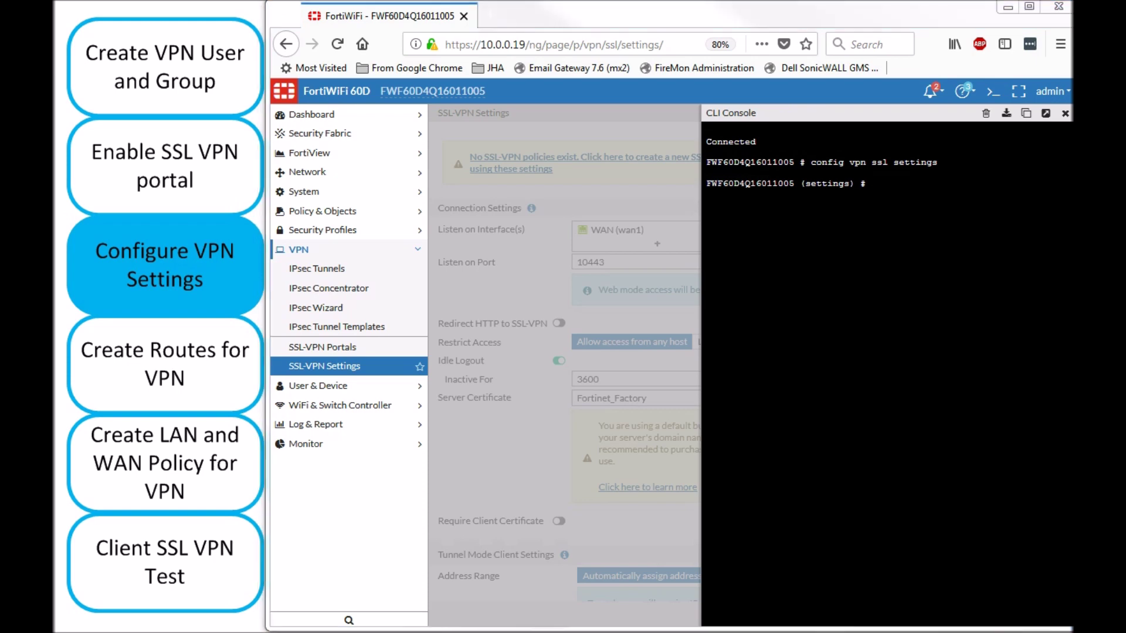
pyautogui.write('set auth-timeout')
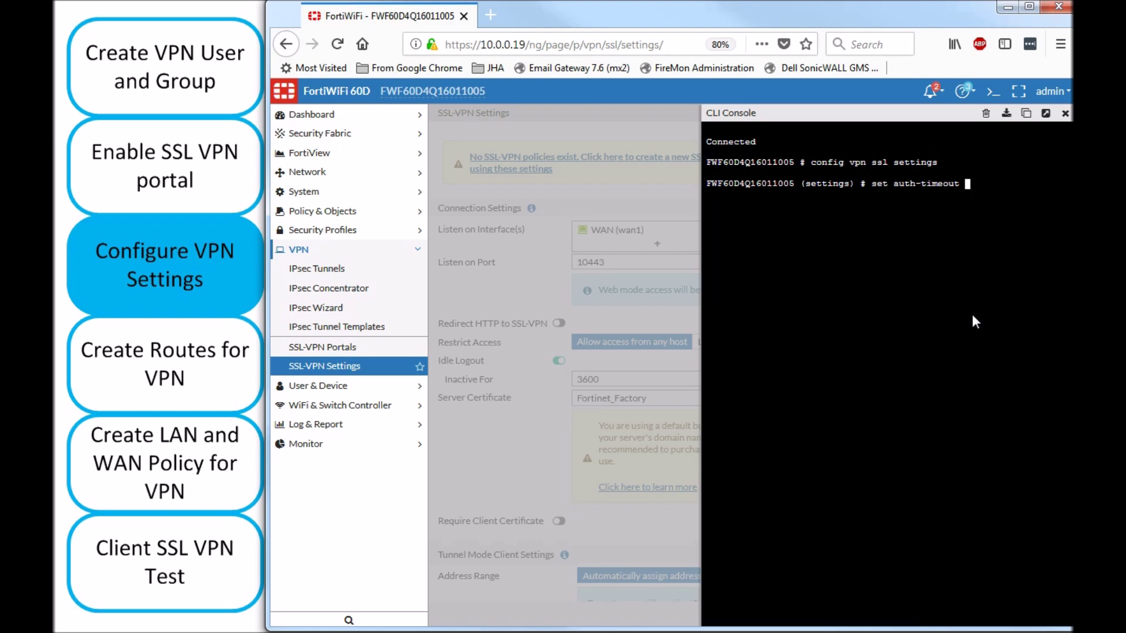
pyautogui.write('36000')
pyautogui.press('Return')
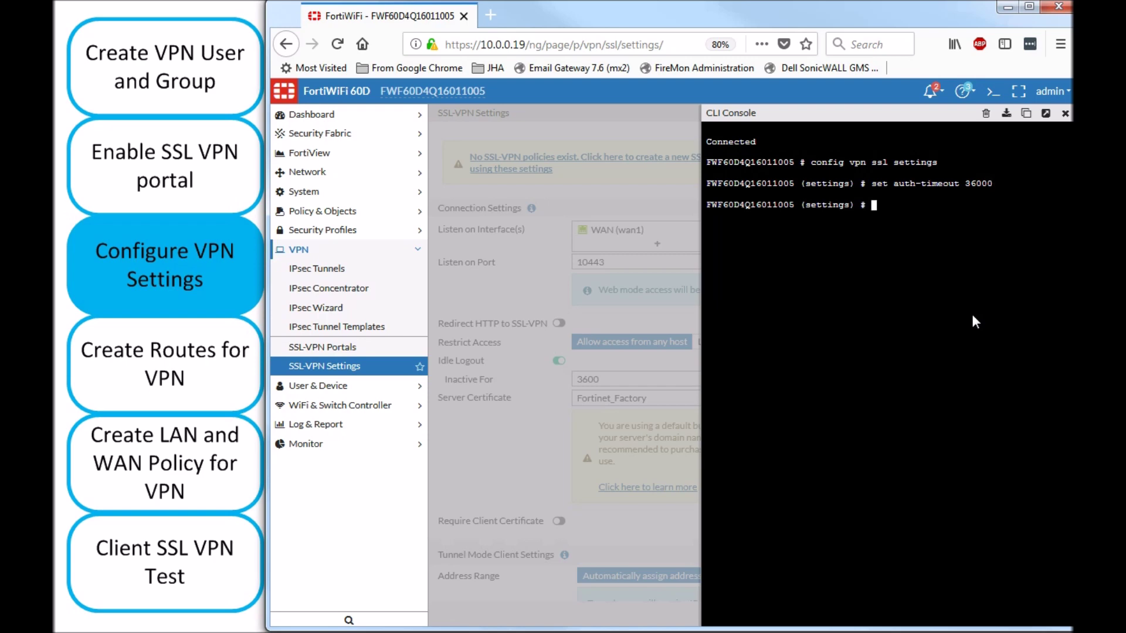
pyautogui.write('end')
pyautogui.press('Return')
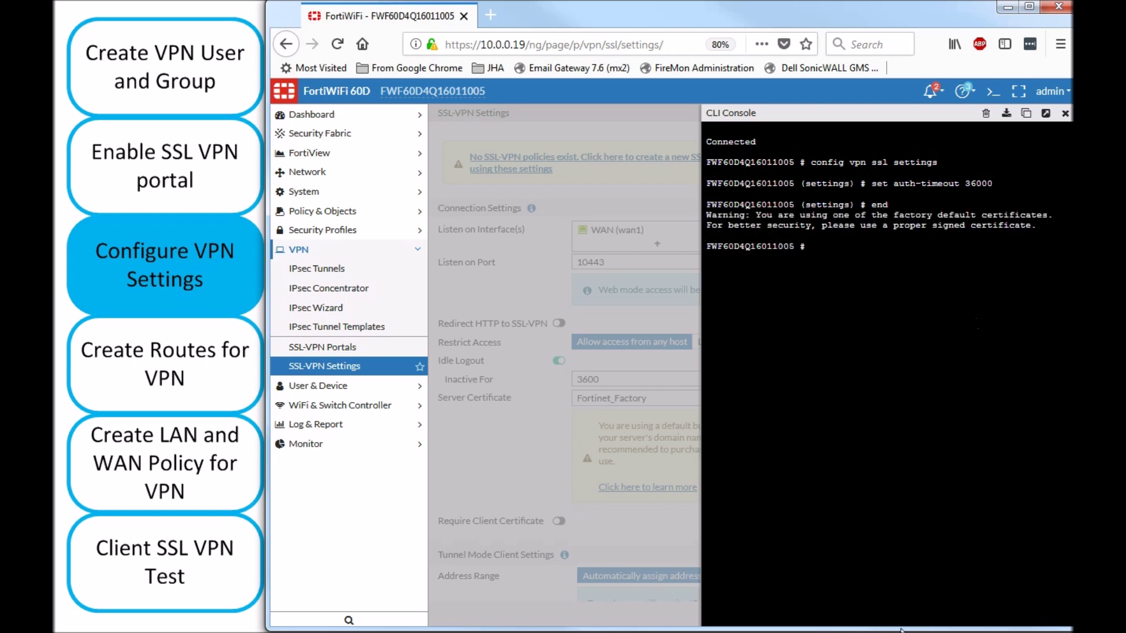
pyautogui.click(1064, 113)
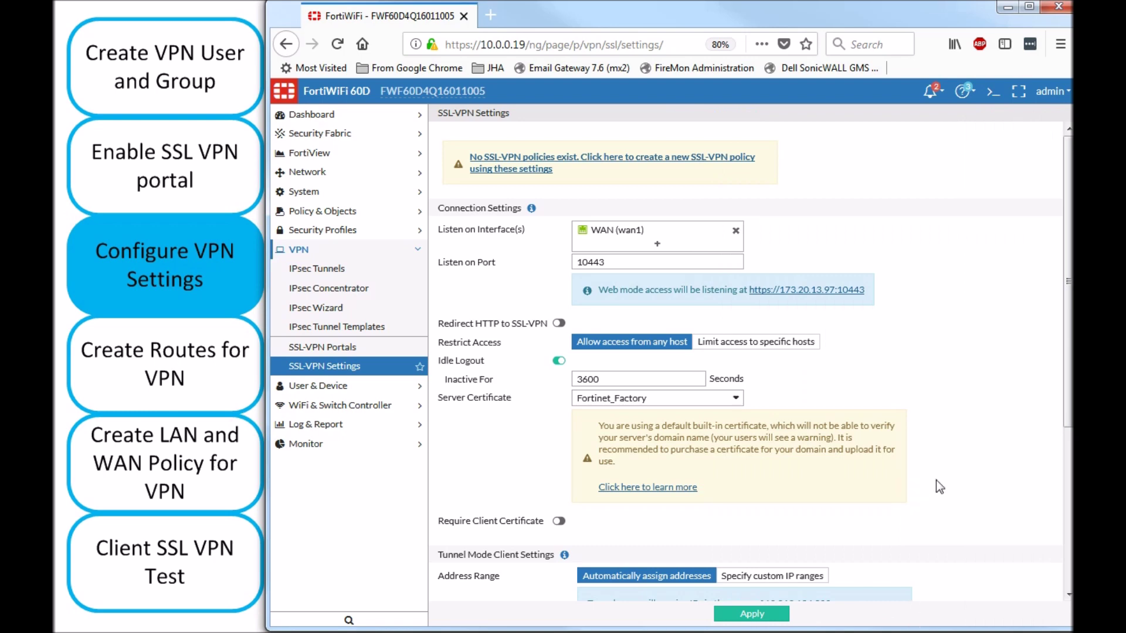
# - Use custom tunnel IP range SSLVPN_TUNNEL_ADDR1 and check DNS servers 10.0.0.2 and 208.67.222.222
pyautogui.scroll(-4, 935, 479)
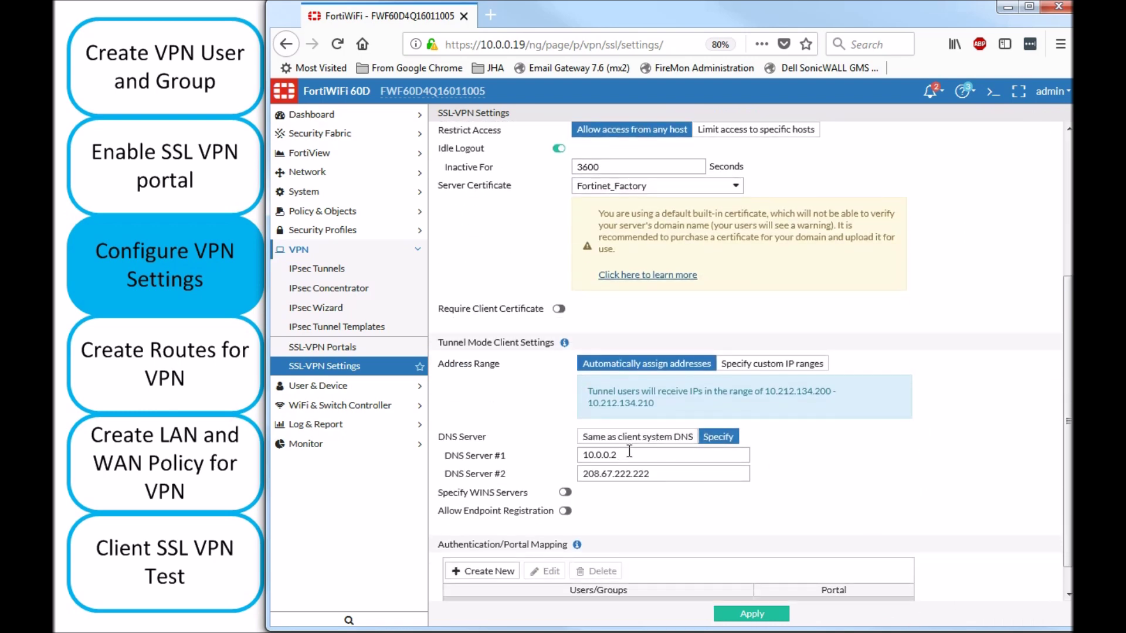
pyautogui.click(765, 364)
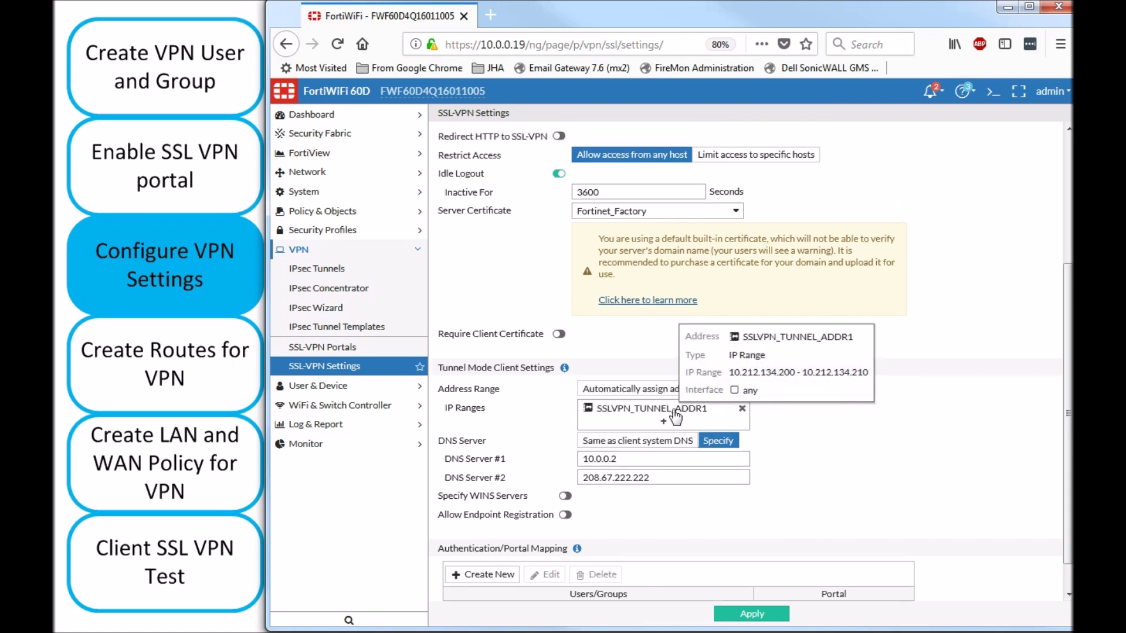
pyautogui.moveTo(690, 414)
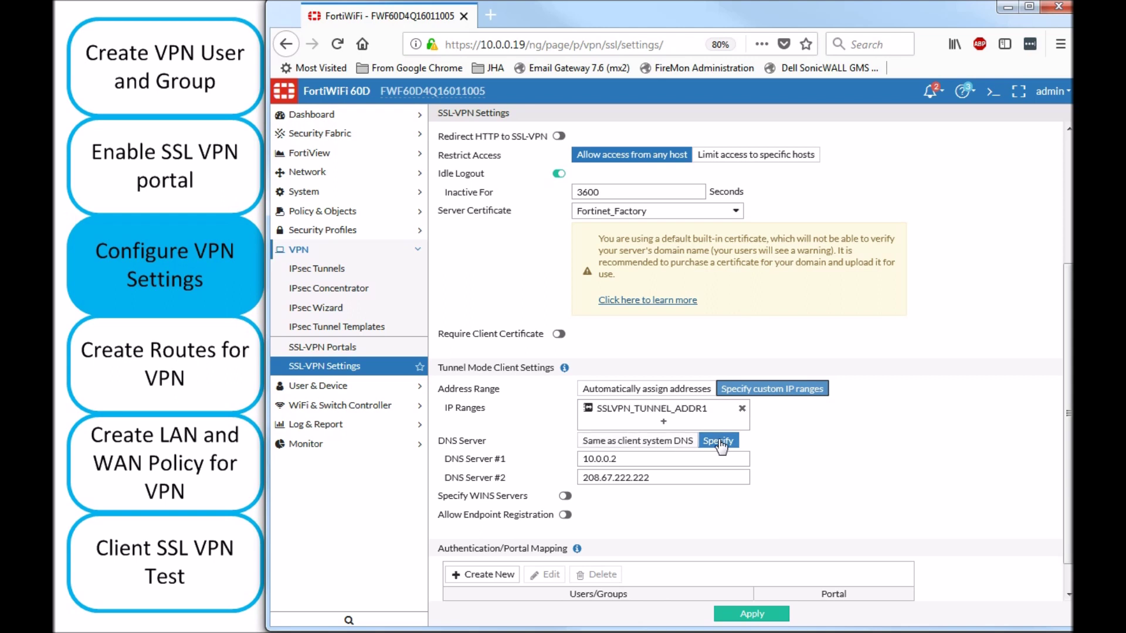
pyautogui.moveTo(622, 459); pyautogui.dragTo(562, 458)
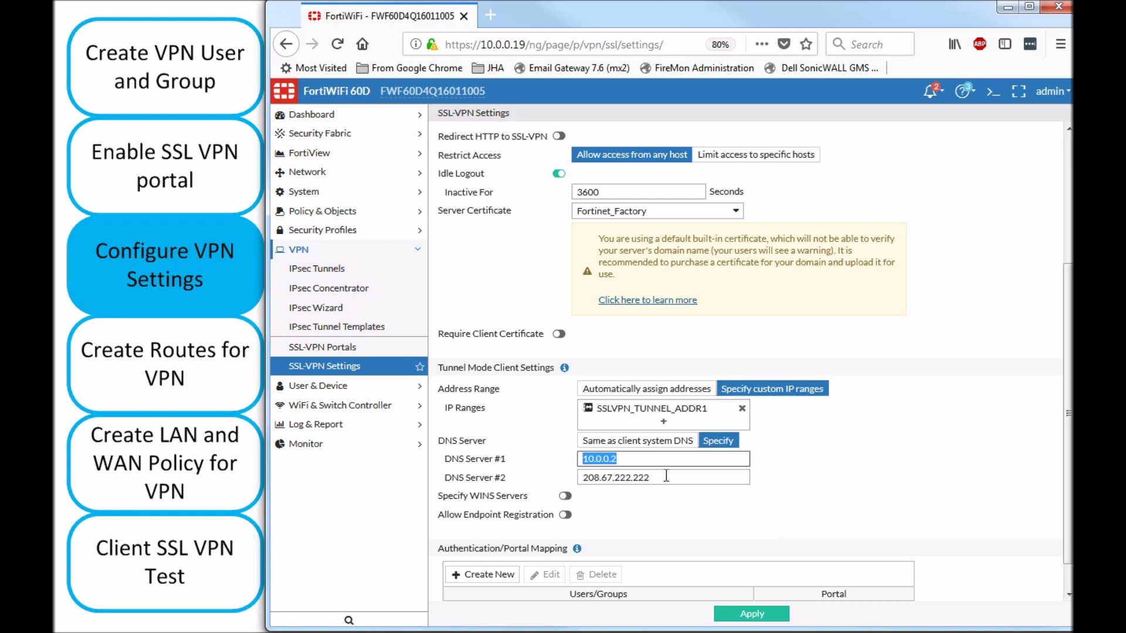
pyautogui.moveTo(666, 476); pyautogui.dragTo(578, 474)
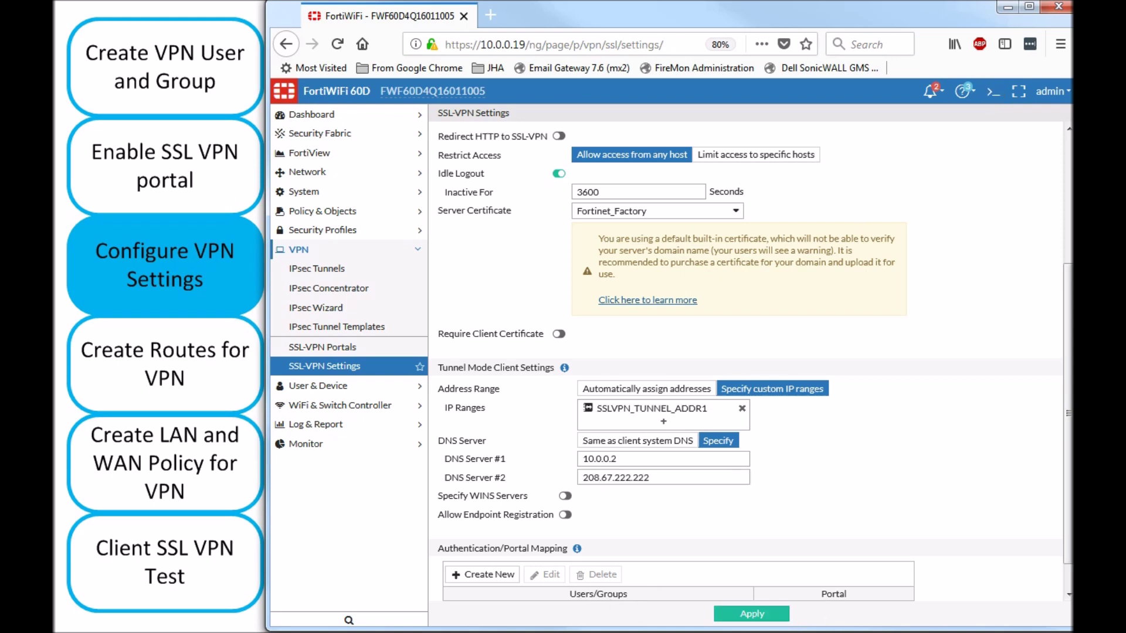
# - Add an Authentication/Portal Mapping giving SSL_VPN_Group the full-access portal
pyautogui.click(477, 574)
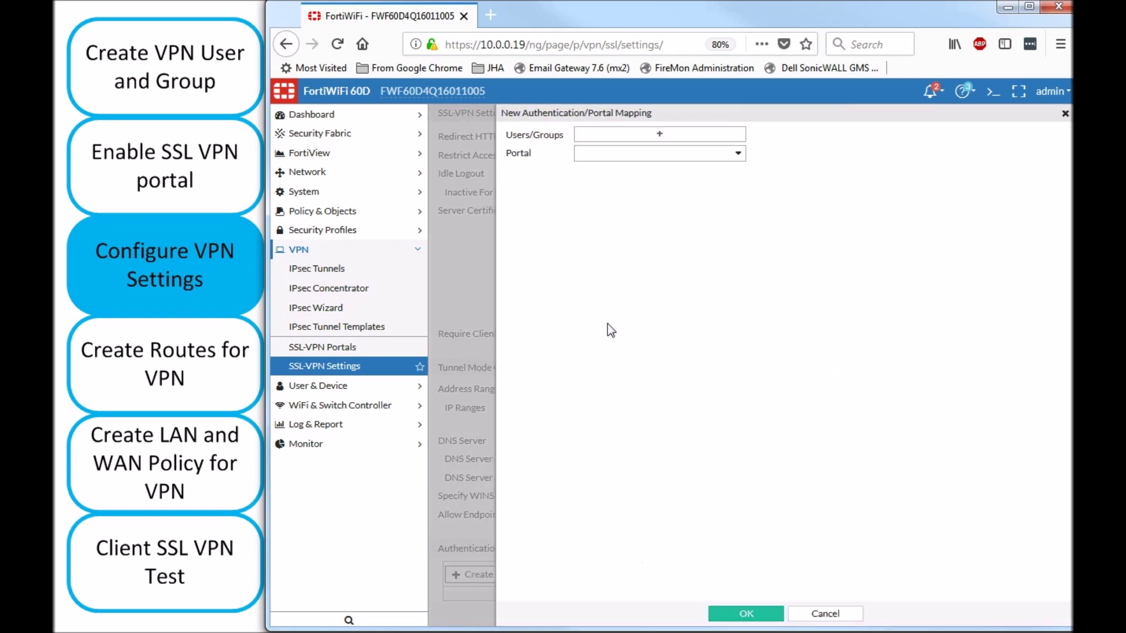
pyautogui.click(660, 134)
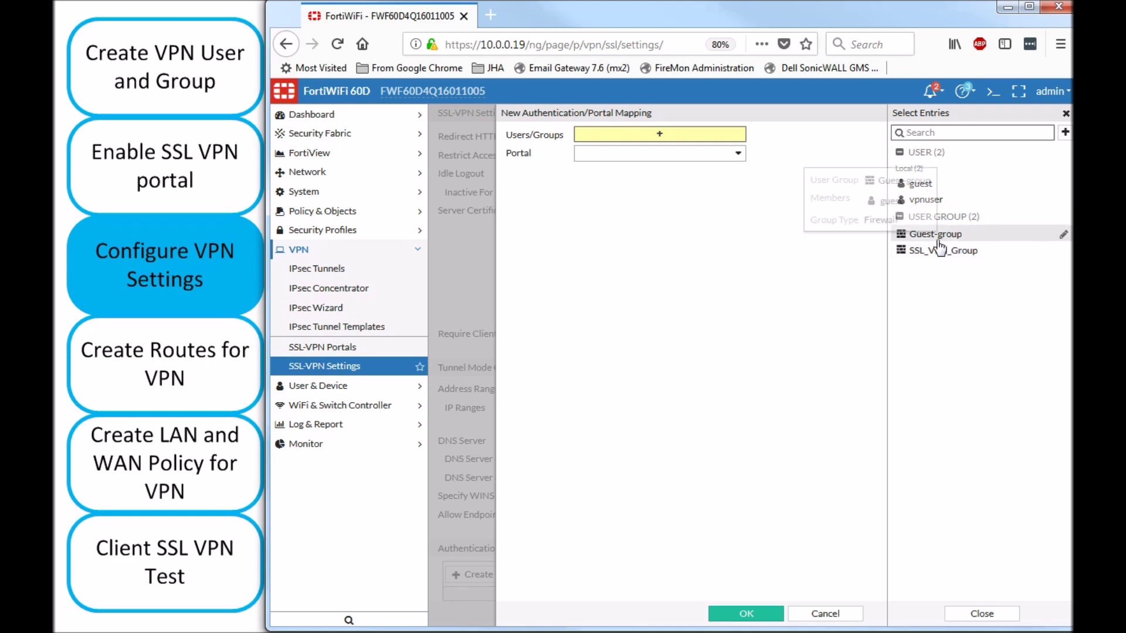
pyautogui.click(938, 251)
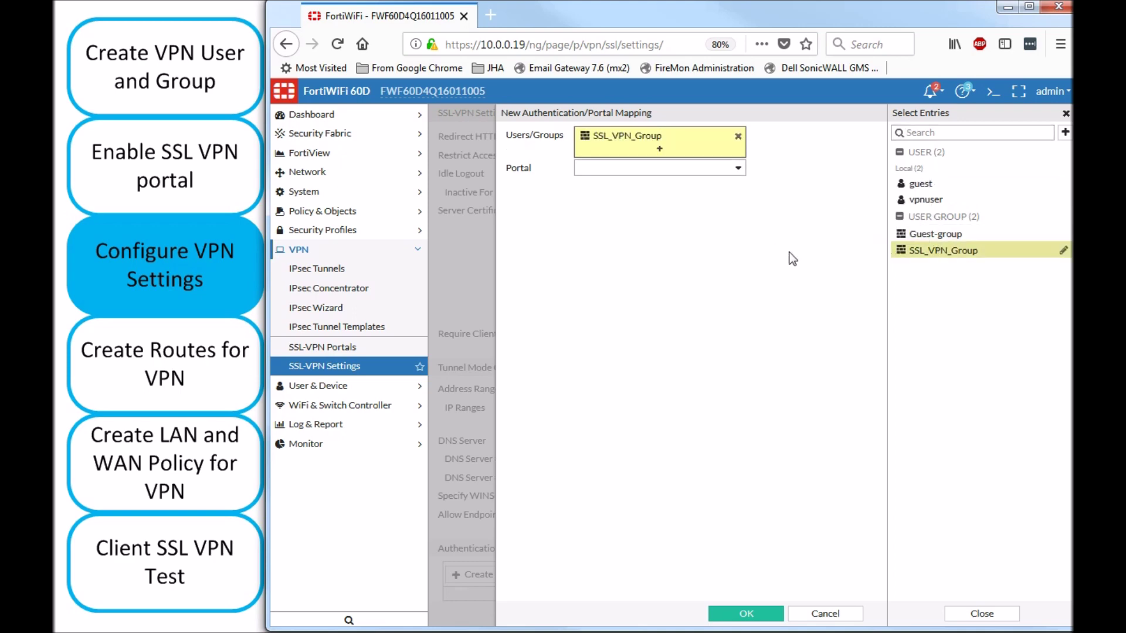
pyautogui.click(658, 170)
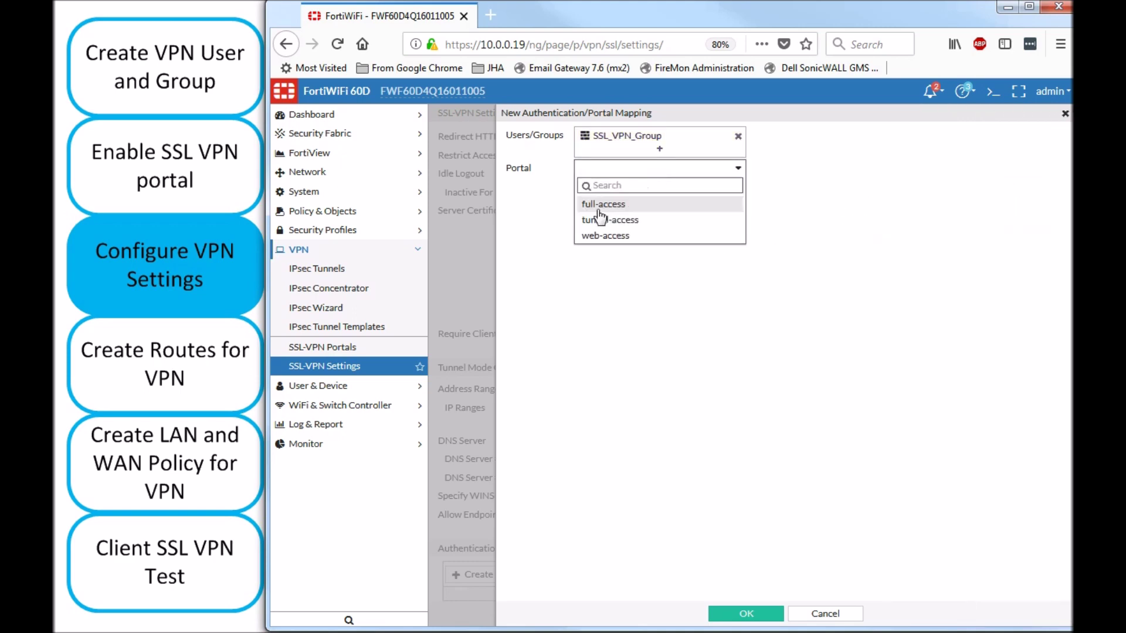
pyautogui.click(602, 204)
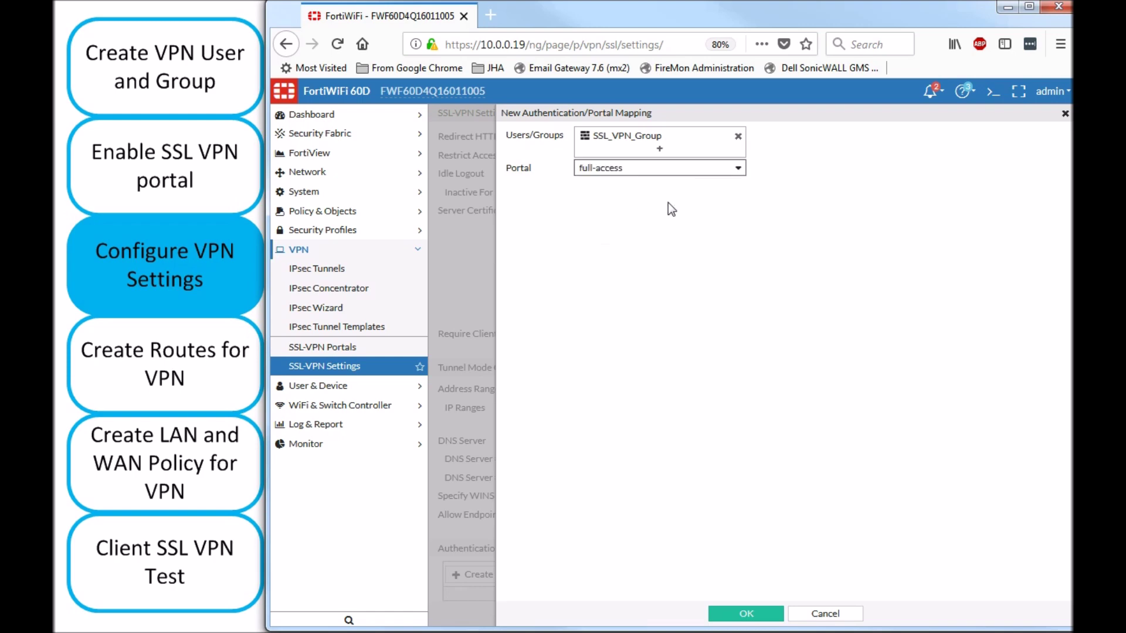
pyautogui.click(746, 613)
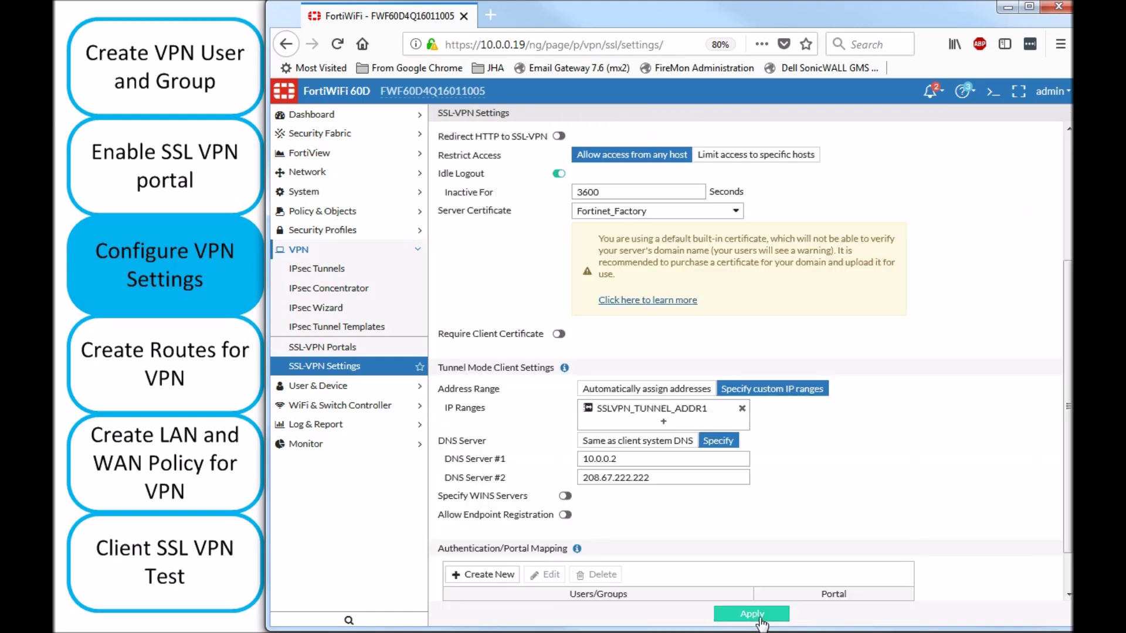
# - Apply the SSL-VPN settings, accepting the default certificate warning
pyautogui.click(756, 615)
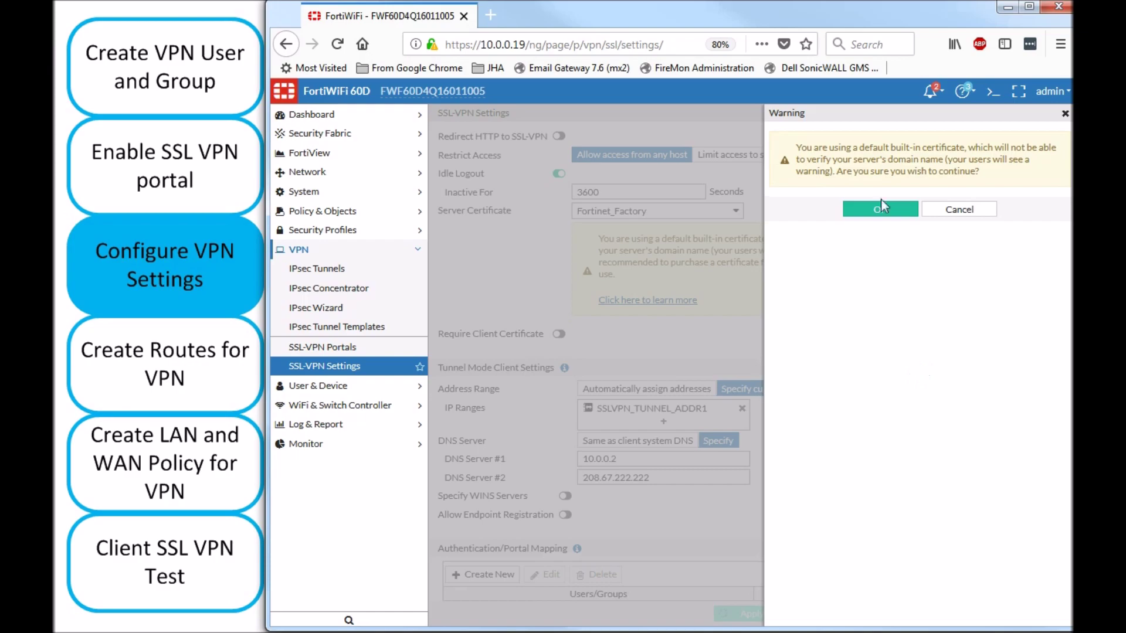
pyautogui.click(881, 205)
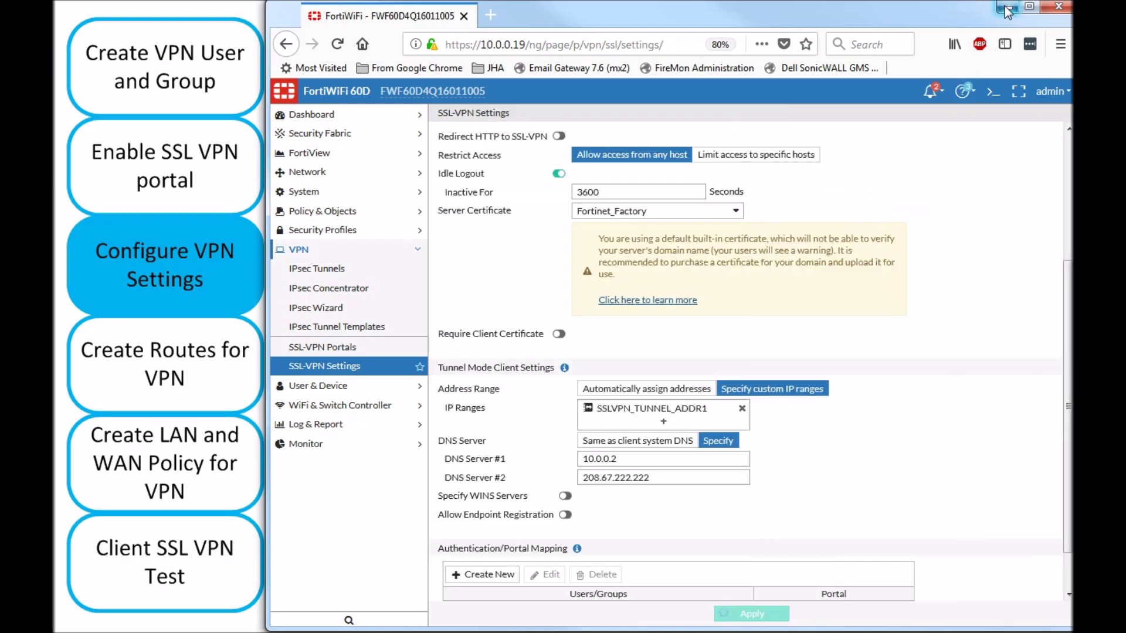
pyautogui.click(1006, 9)
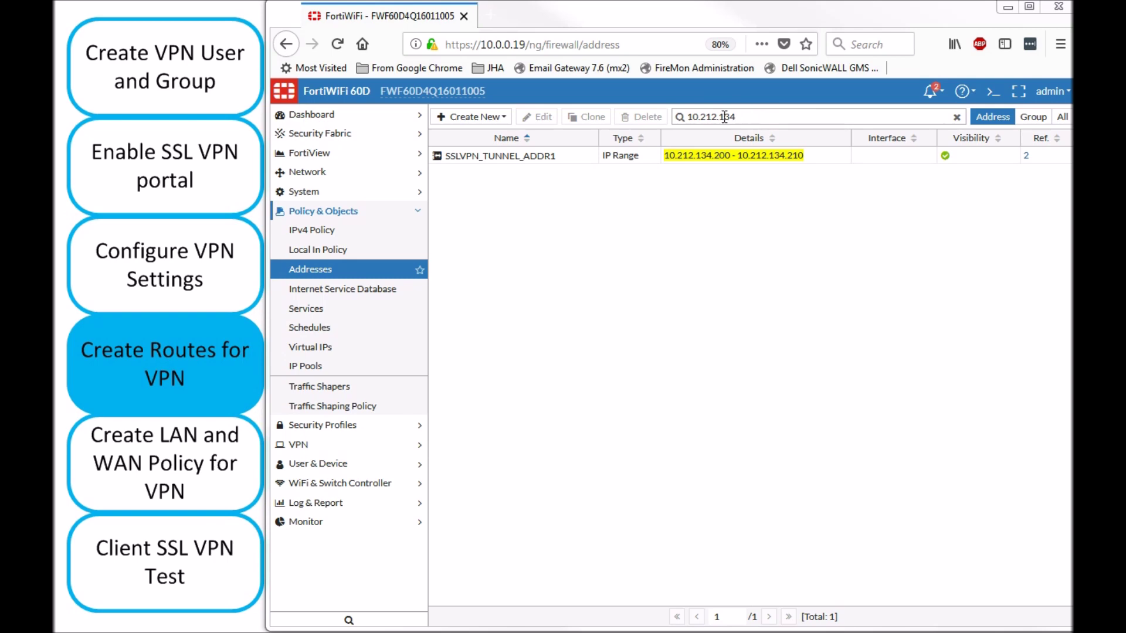
# - Clear the Addresses search filter, then begin a new route from the empty Static Routes list
pyautogui.moveTo(735, 117); pyautogui.dragTo(676, 118)
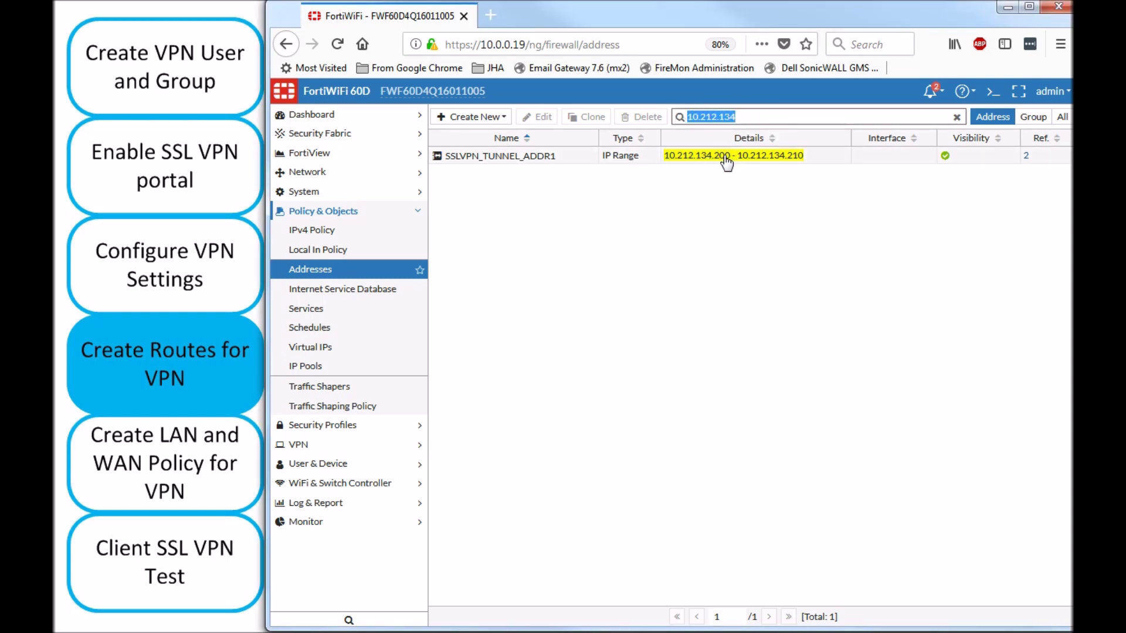
pyautogui.press('BackSpace')
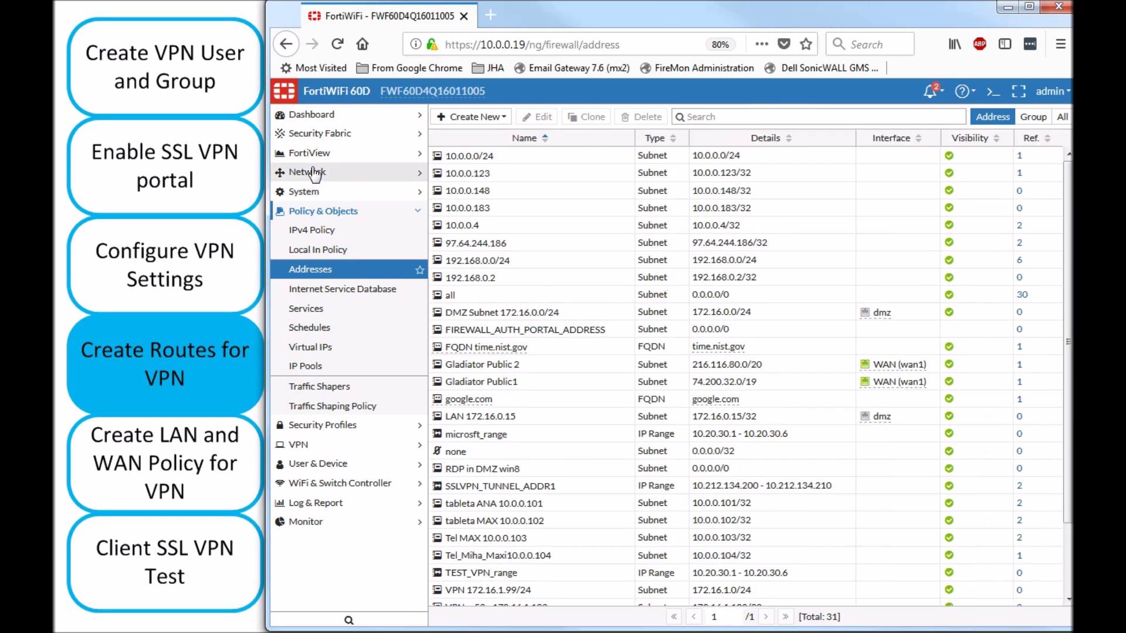
pyautogui.click(315, 172)
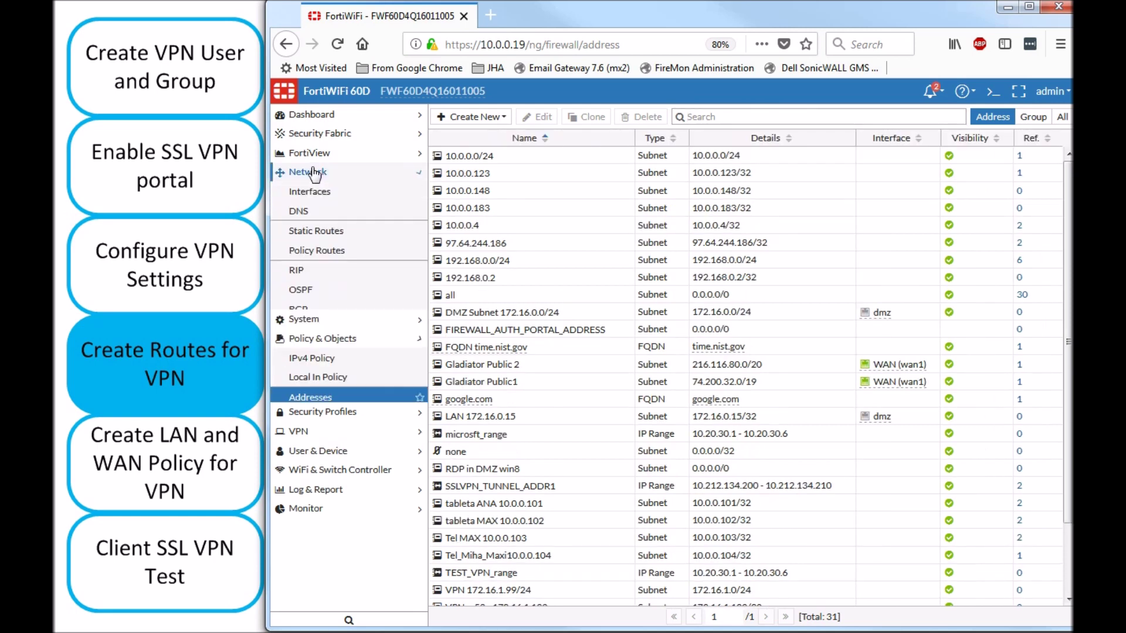
pyautogui.click(317, 232)
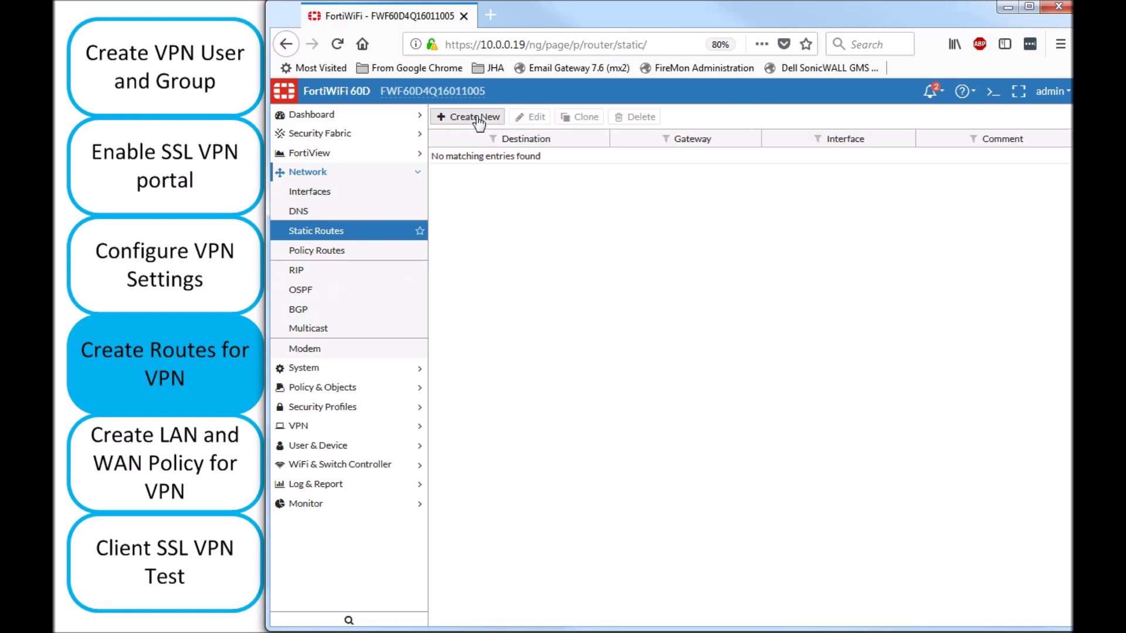
pyautogui.click(476, 117)
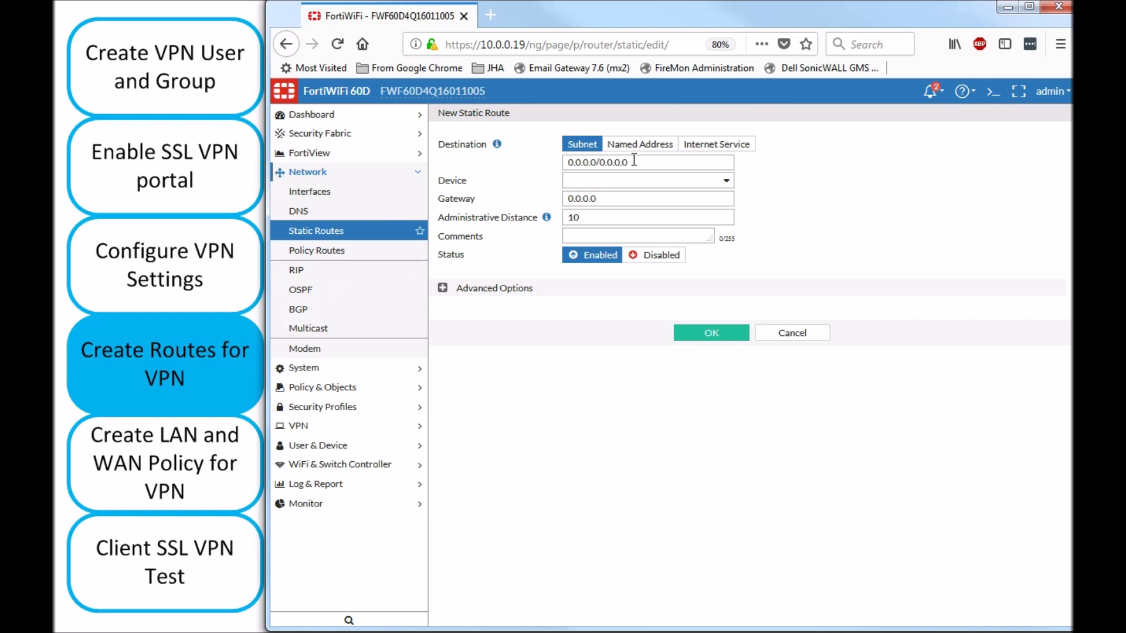
# - Add a static route to 10.212.134.0/24 through the SSL-VPN tunnel interface (ssl.root), commented 'SSL VPN'
pyautogui.tripleClick(634, 160)
pyautogui.write('10.212.134.0/24')
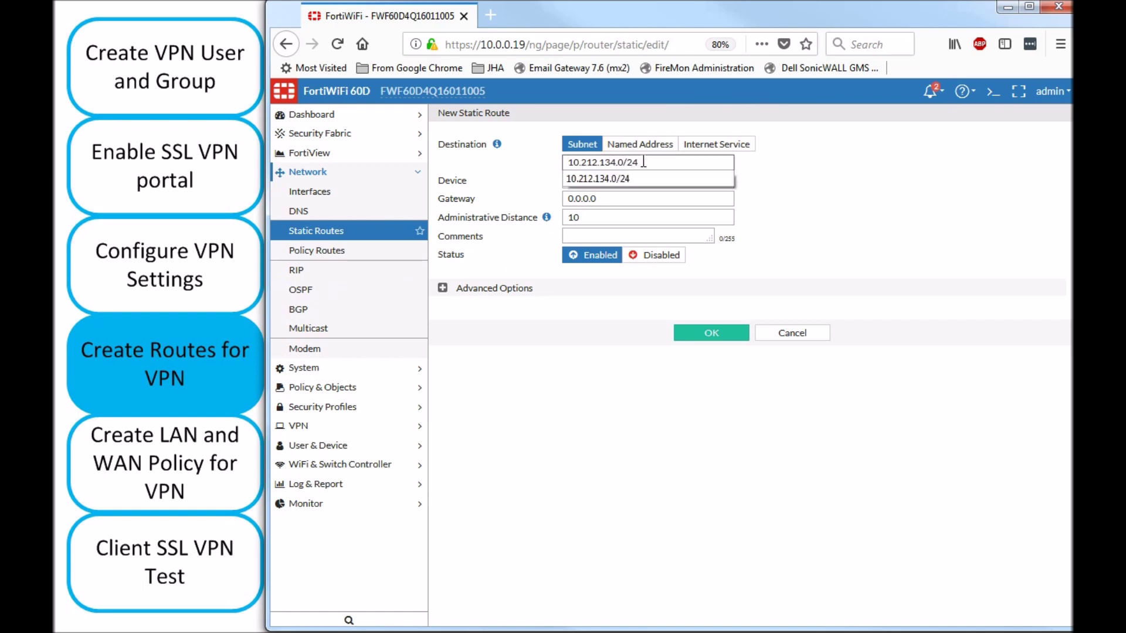
pyautogui.click(809, 169)
pyautogui.click(725, 183)
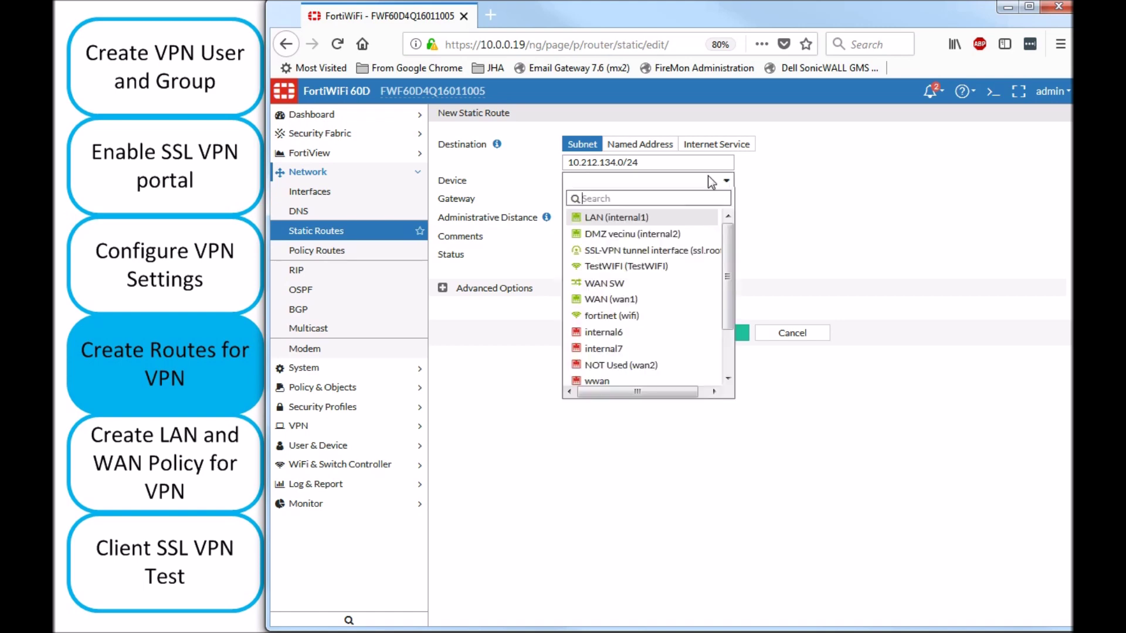
pyautogui.click(615, 253)
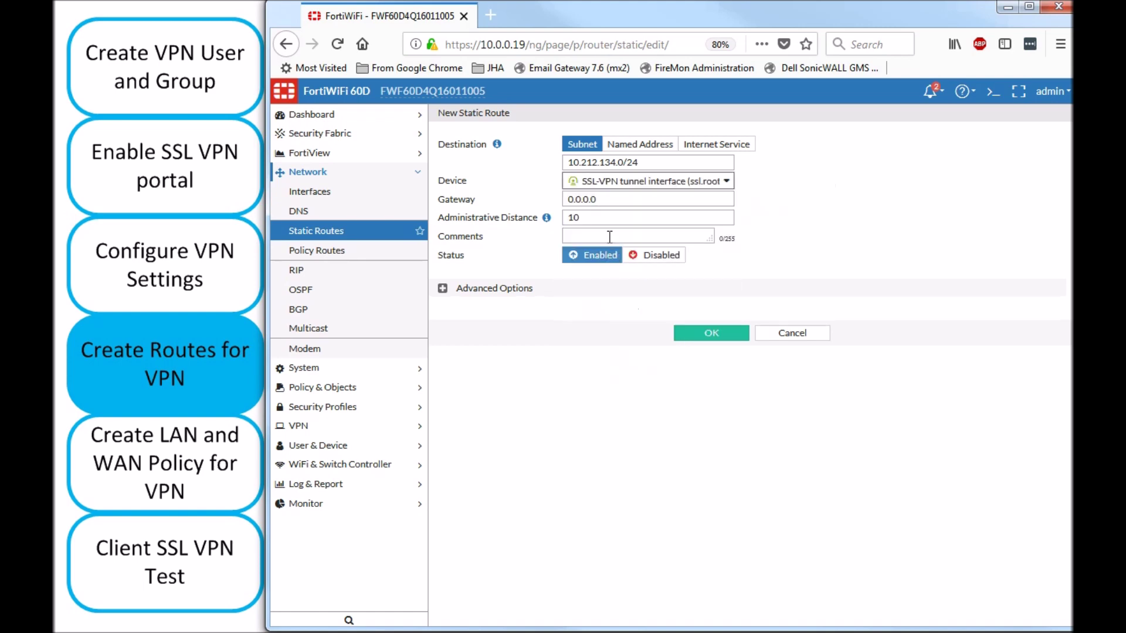
pyautogui.tripleClick(572, 162)
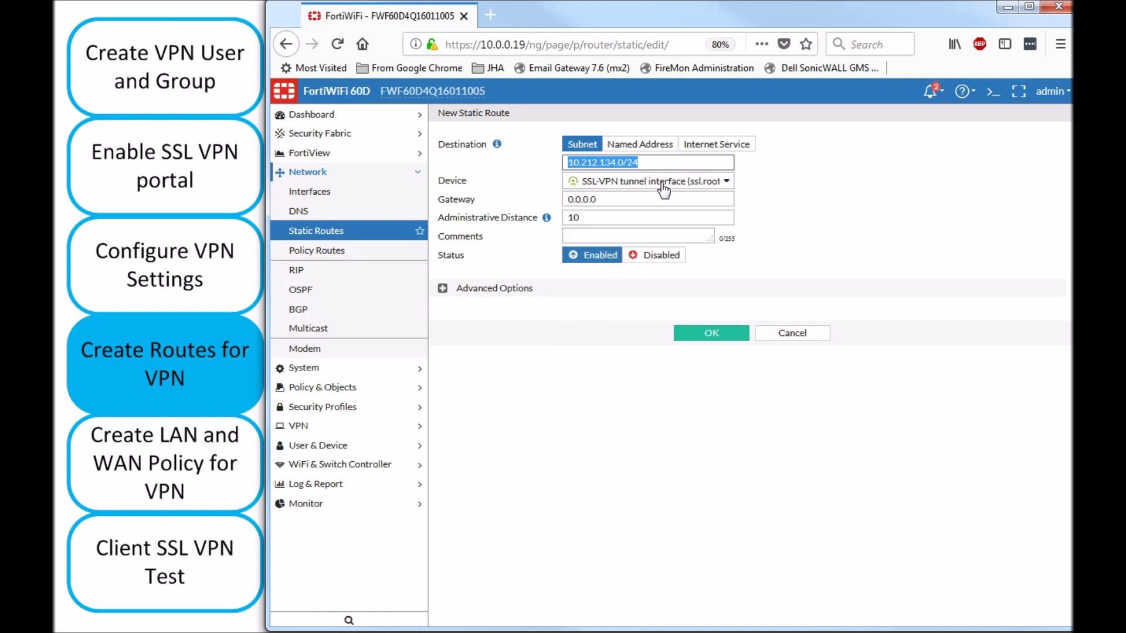
pyautogui.tripleClick(625, 199)
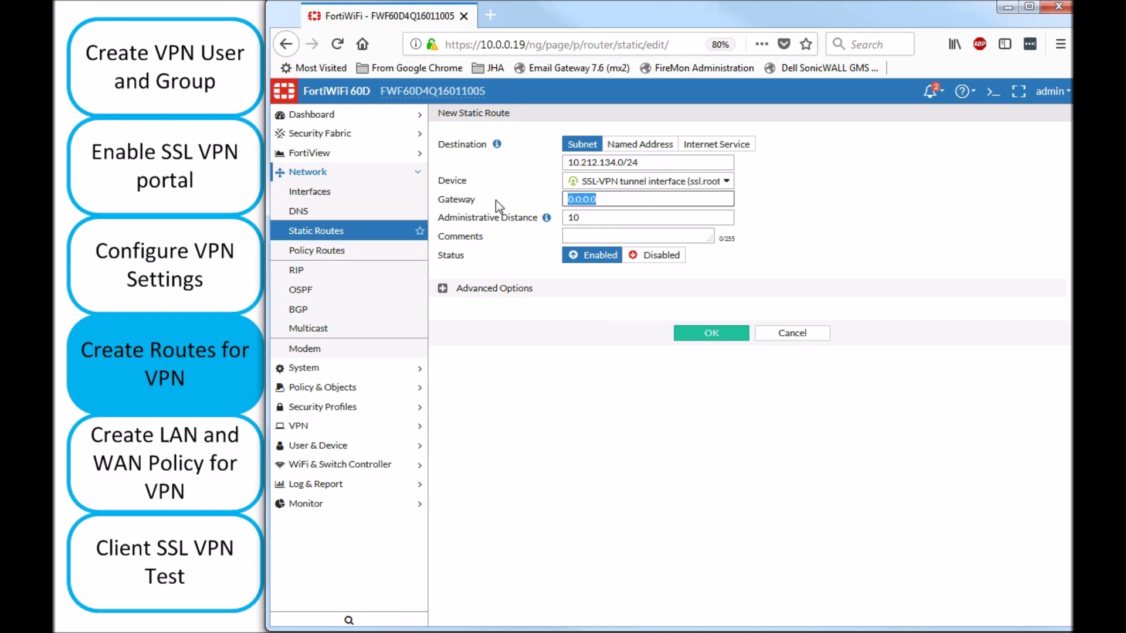
pyautogui.click(606, 232)
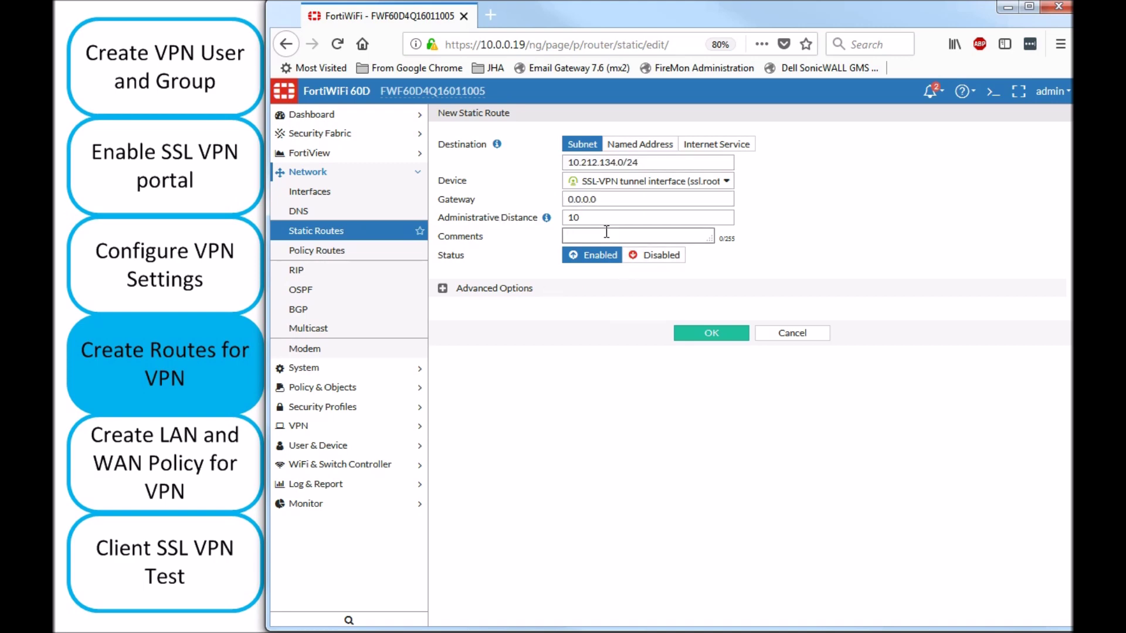
pyautogui.write('SSL VPN')
pyautogui.click(724, 332)
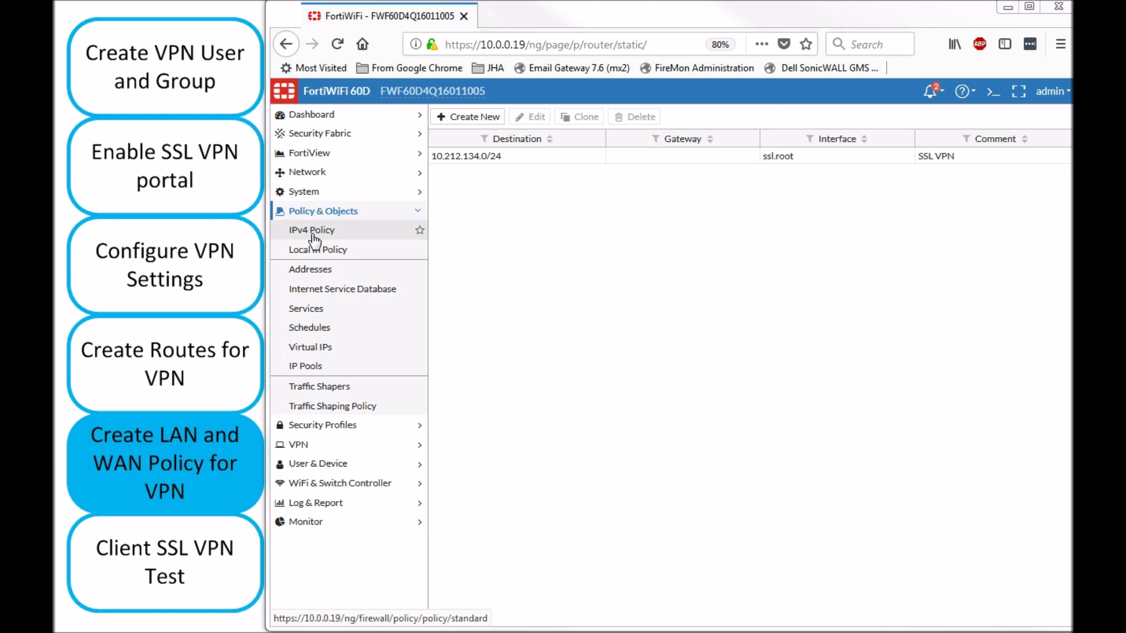
# - Open the IPv4 Policy list under Policy & Objects
pyautogui.click(314, 234)
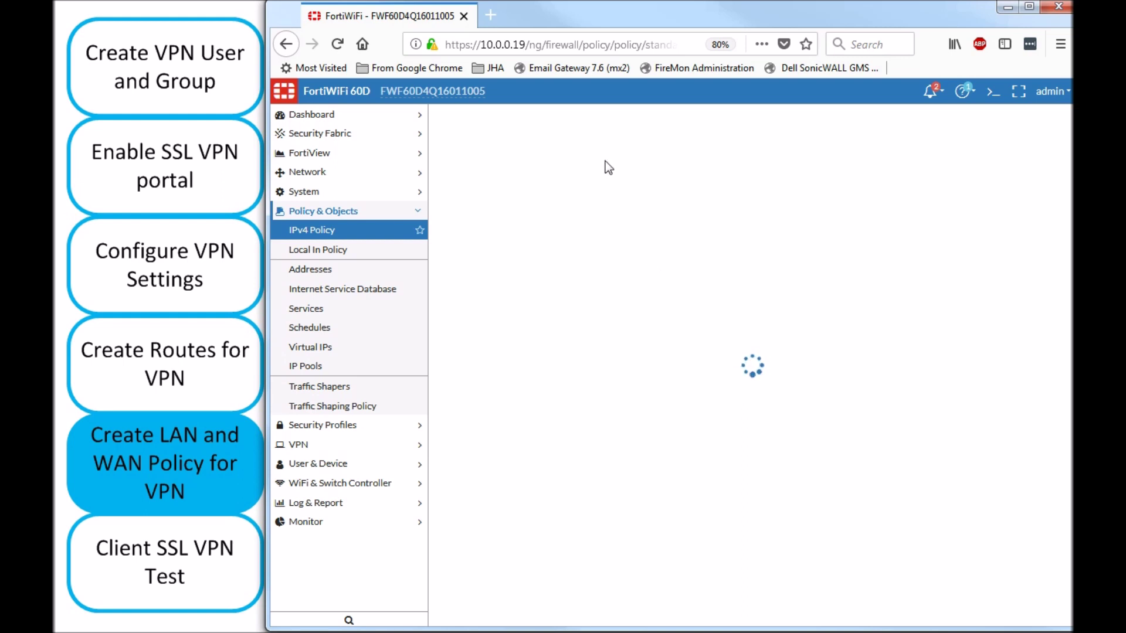
# - Name the policy SSL VPN to LAN, from the SSL-VPN tunnel interface out to LAN (internal1)
pyautogui.click(576, 154)
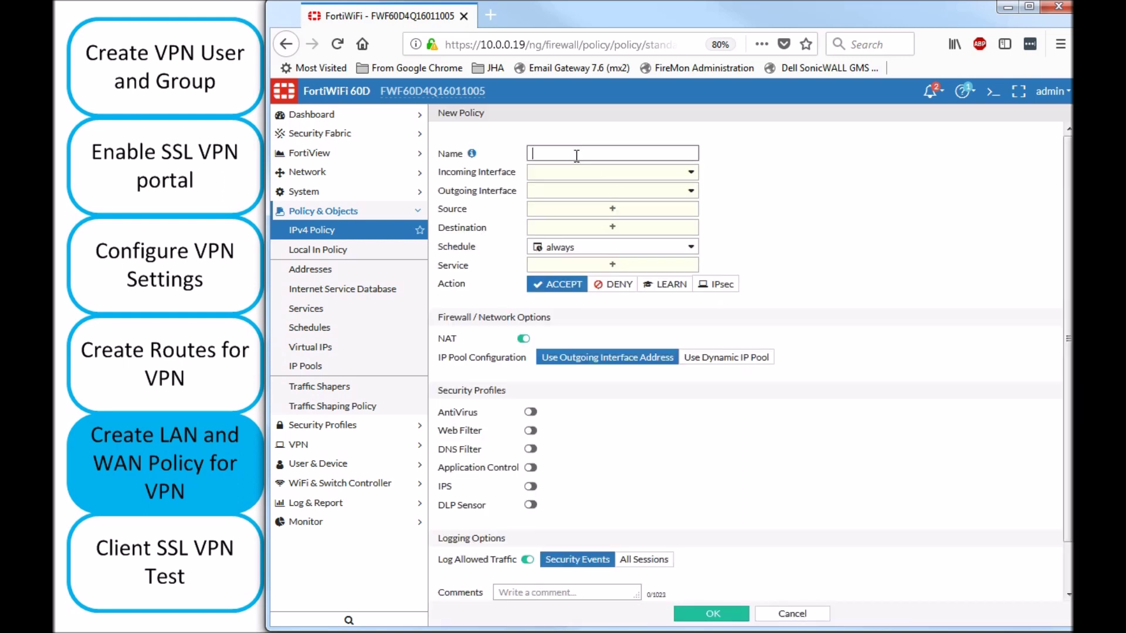
pyautogui.write('SSL VPN to LAN')
pyautogui.click(621, 172)
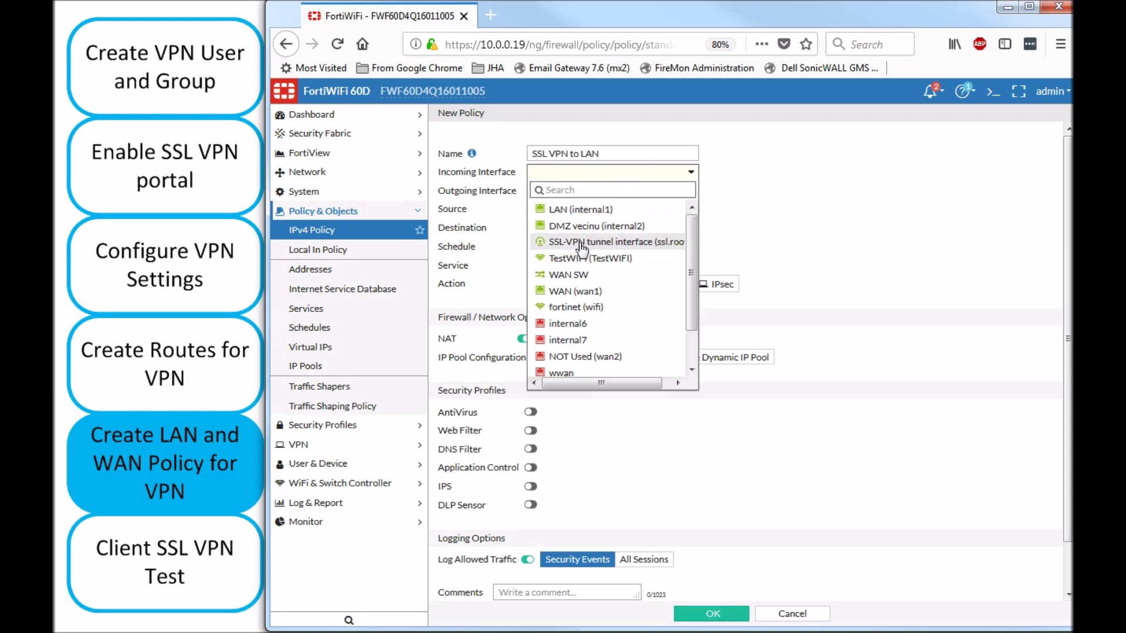
pyautogui.click(580, 241)
pyautogui.click(629, 198)
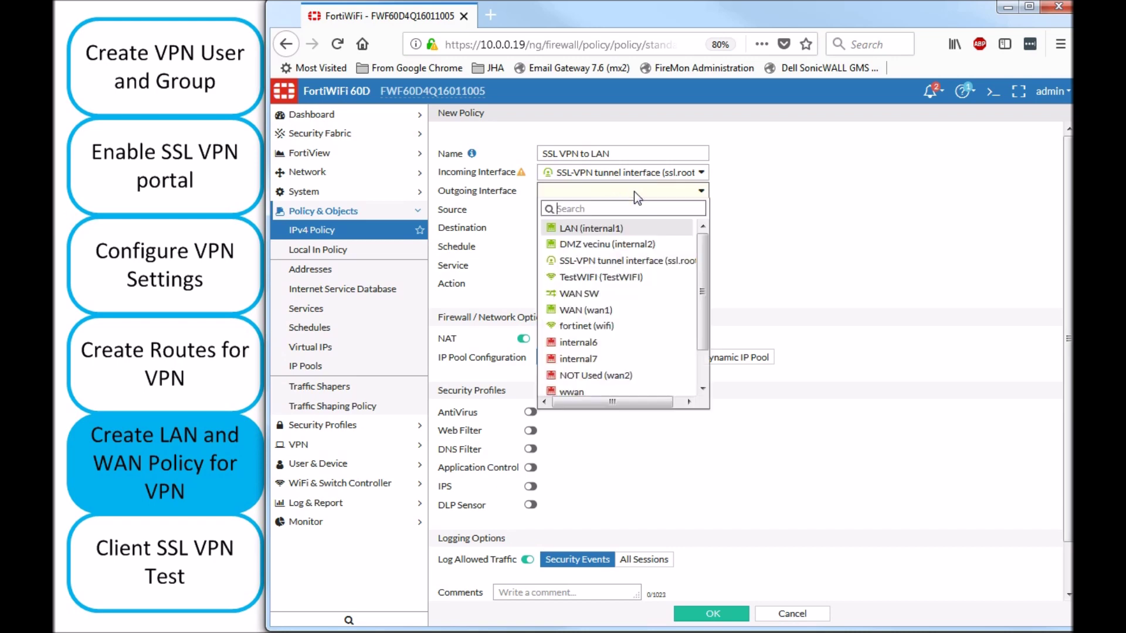
pyautogui.click(595, 232)
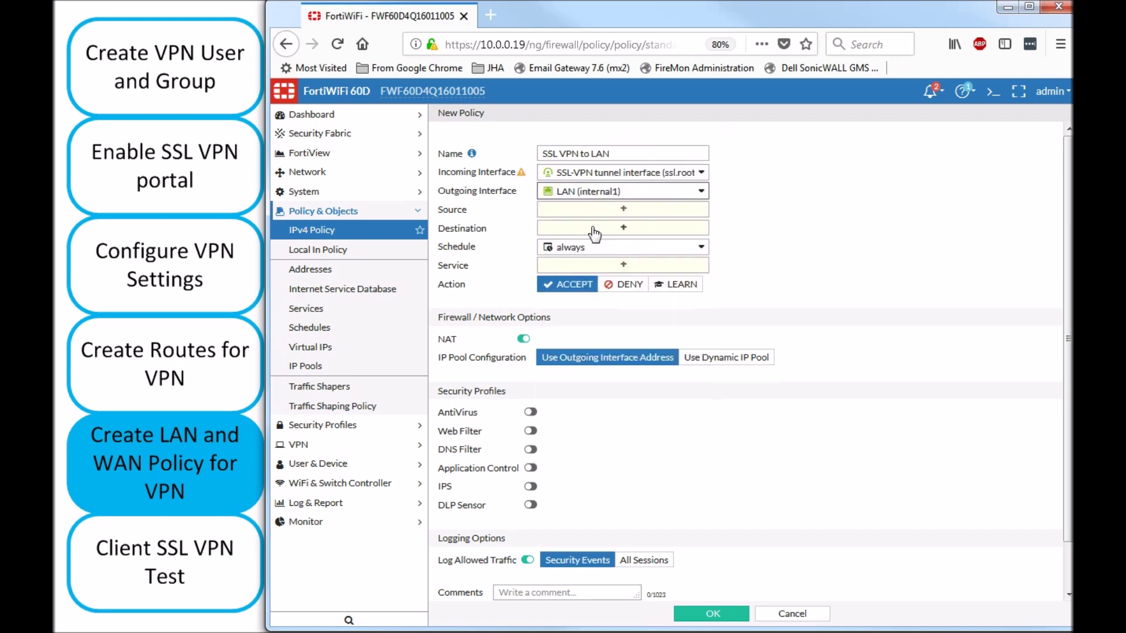
# - Set source SSLVPN_TUNNEL_ADDR1 and SSL_VPN_Group, destination 10.0.0.0/24, and service ALL
pyautogui.click(622, 218)
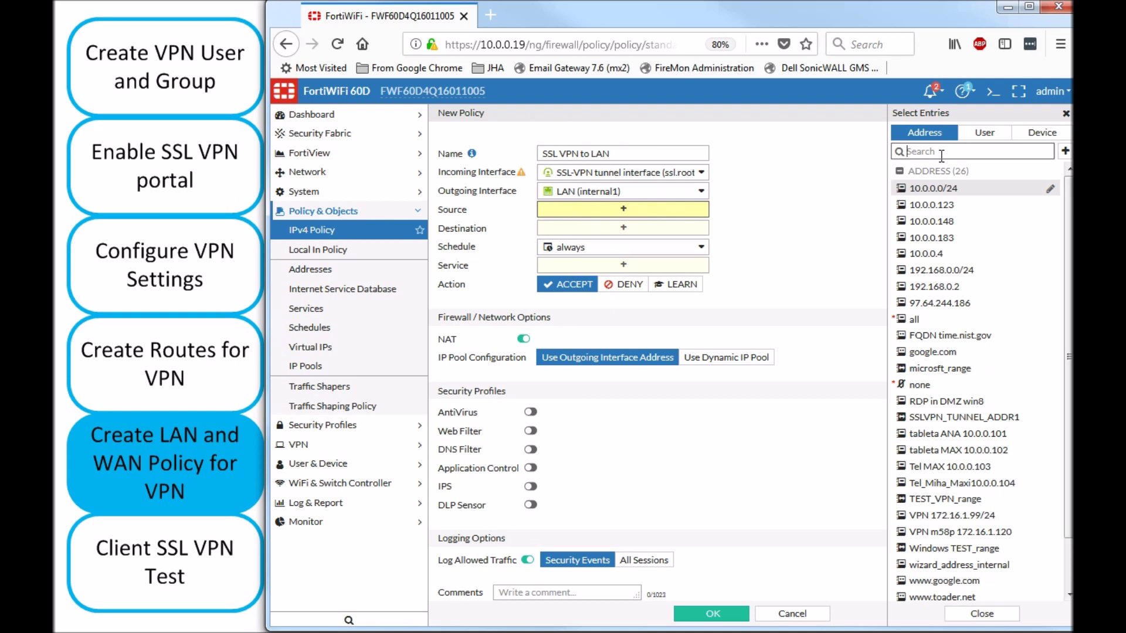
pyautogui.write('ssl')
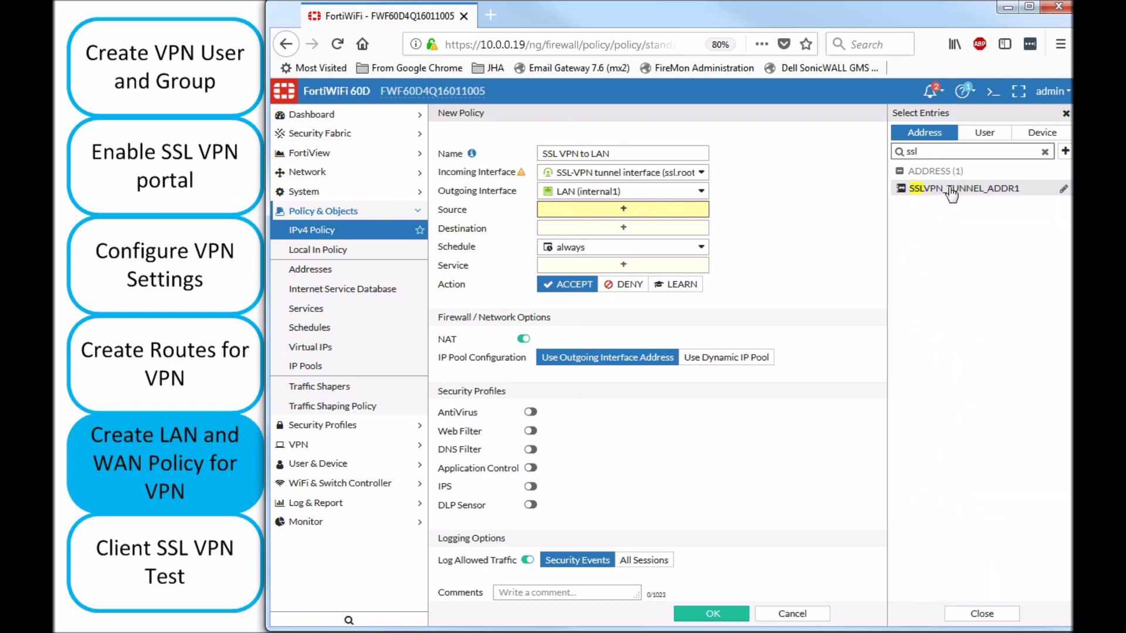
pyautogui.click(951, 191)
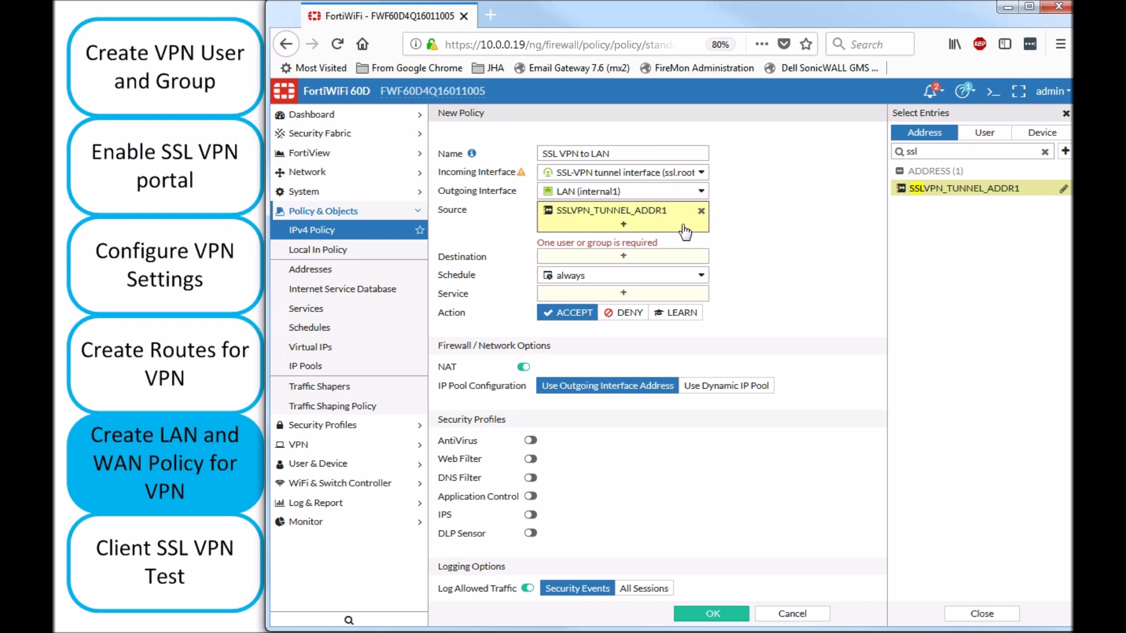
pyautogui.click(978, 137)
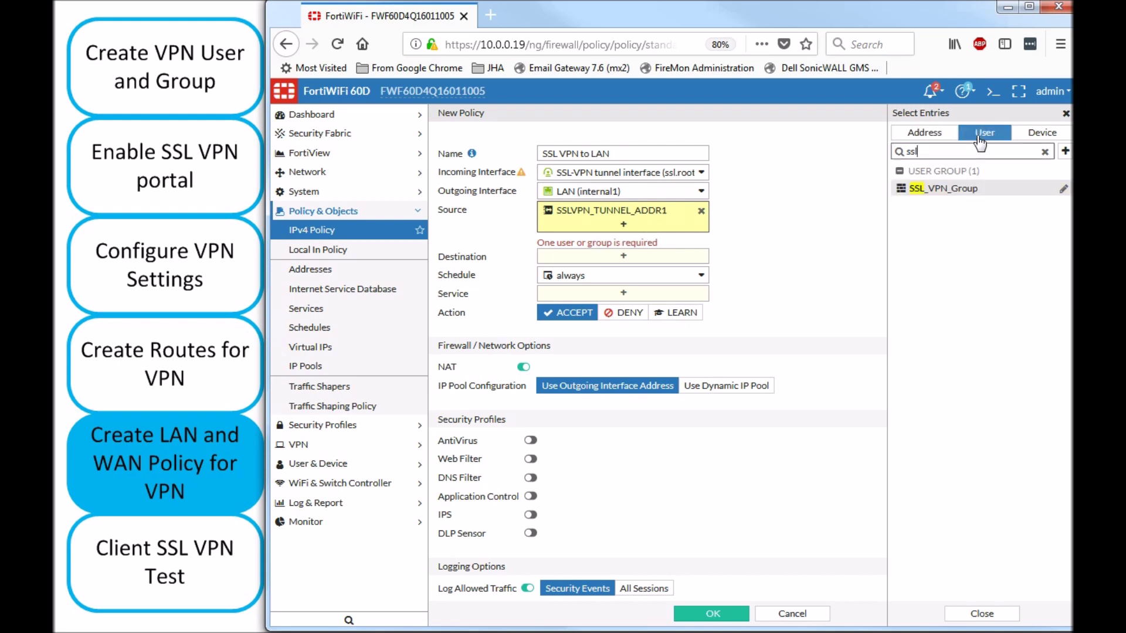
pyautogui.click(942, 188)
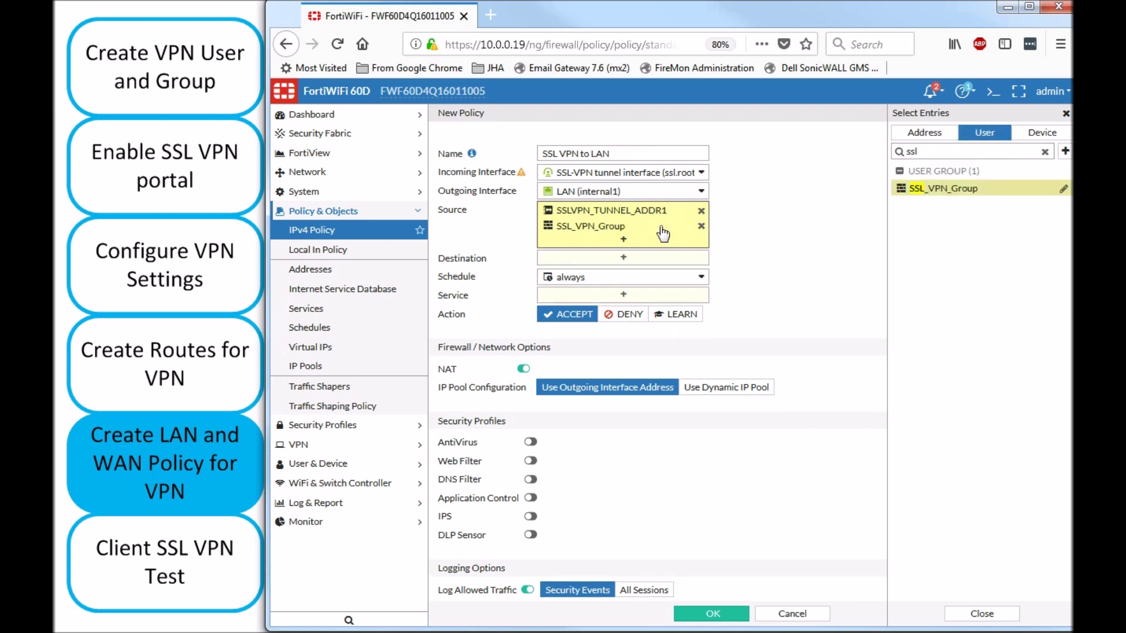
pyautogui.click(623, 261)
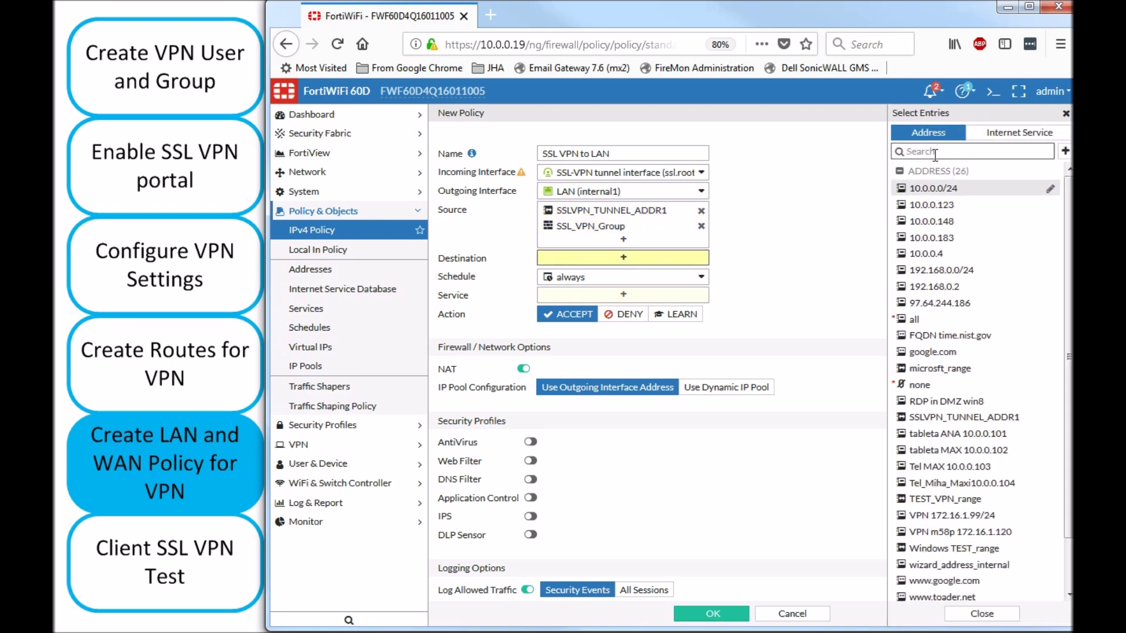
pyautogui.write('10')
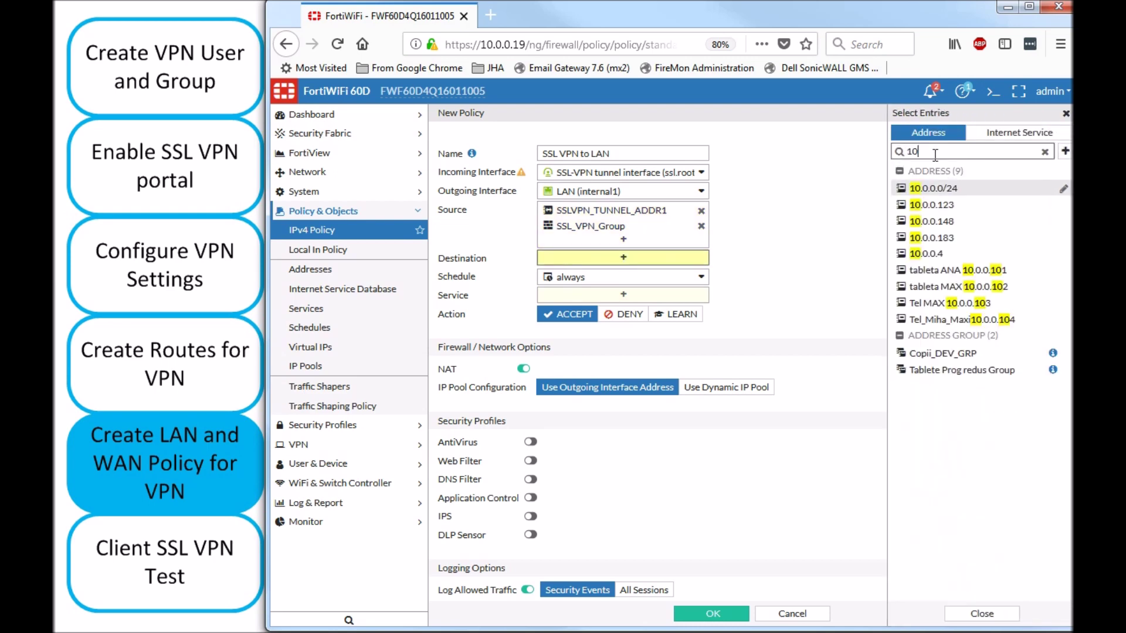
pyautogui.click(955, 188)
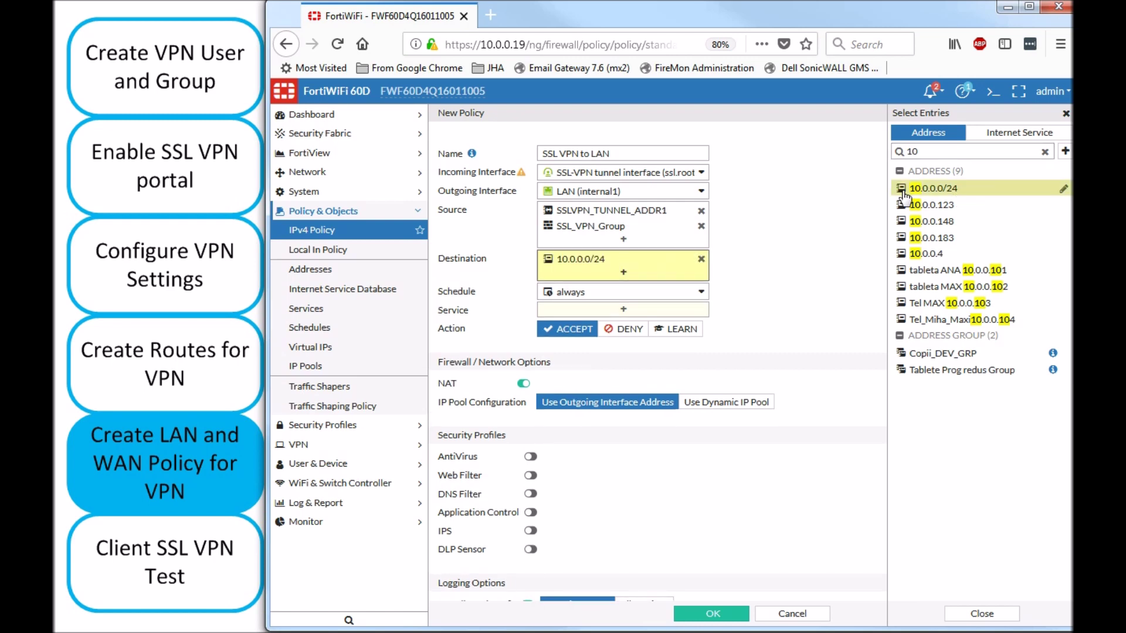
pyautogui.click(607, 310)
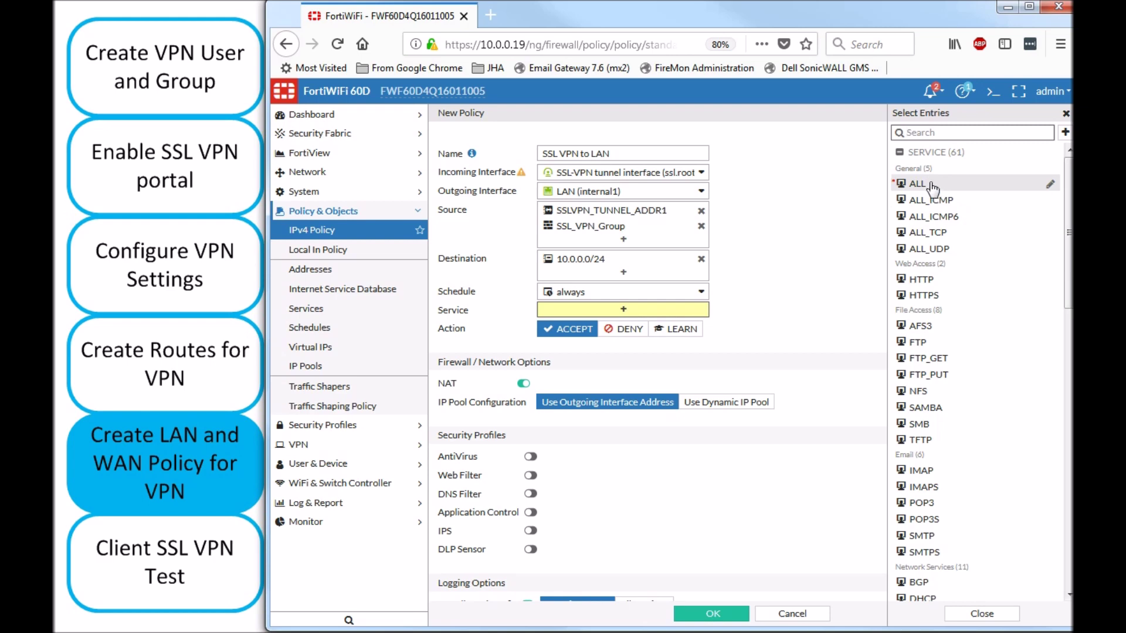
pyautogui.click(918, 184)
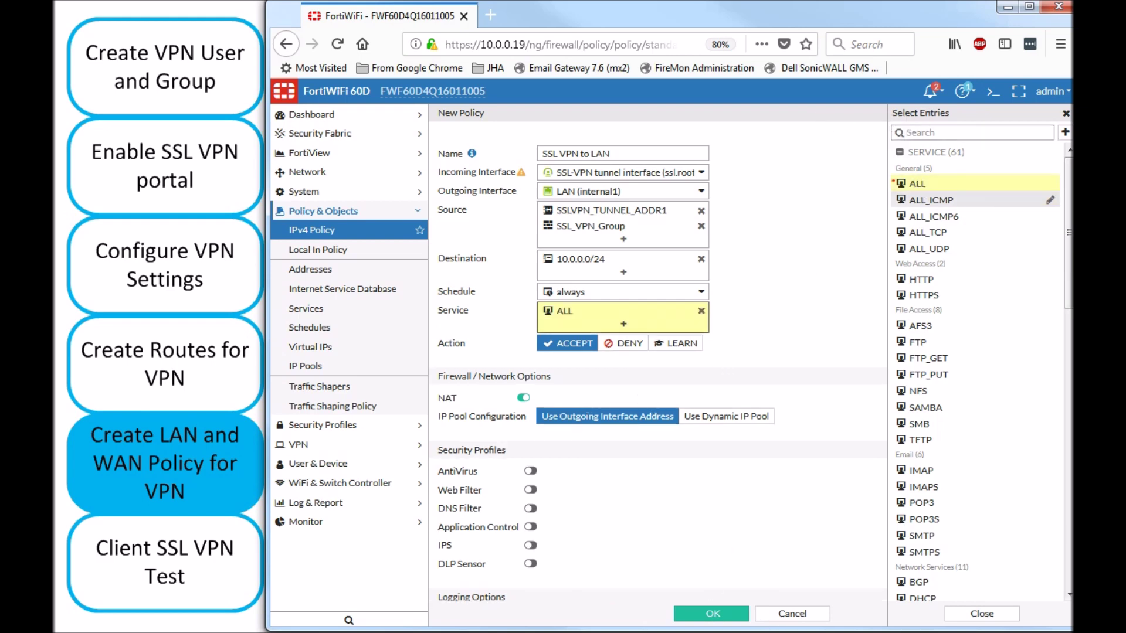
pyautogui.click(521, 400)
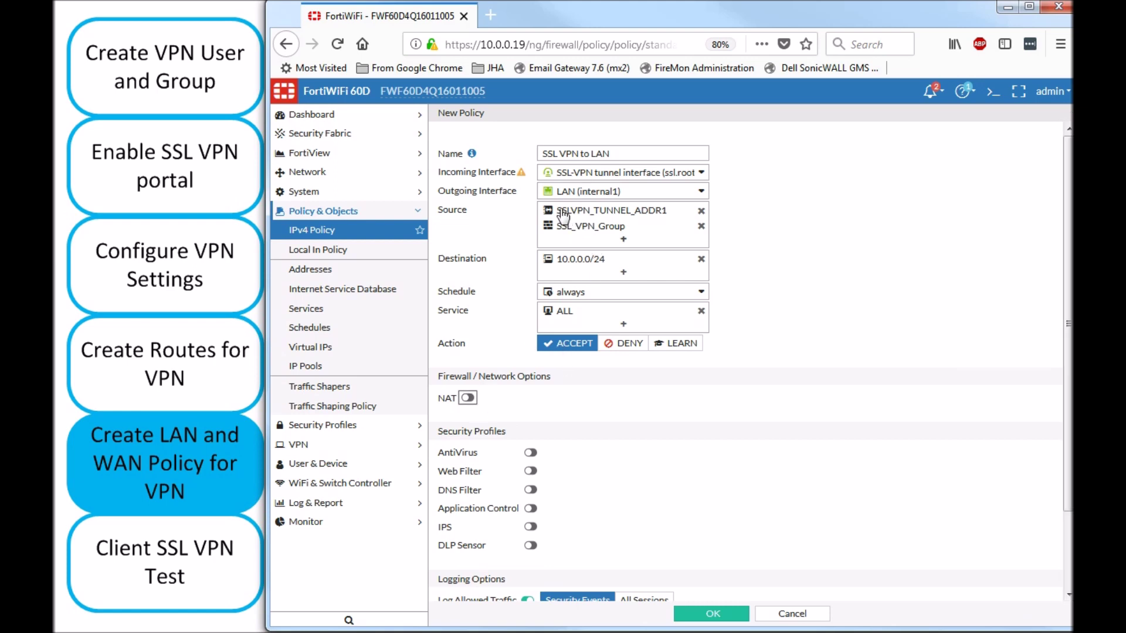
pyautogui.moveTo(563, 216)
pyautogui.moveTo(564, 264)
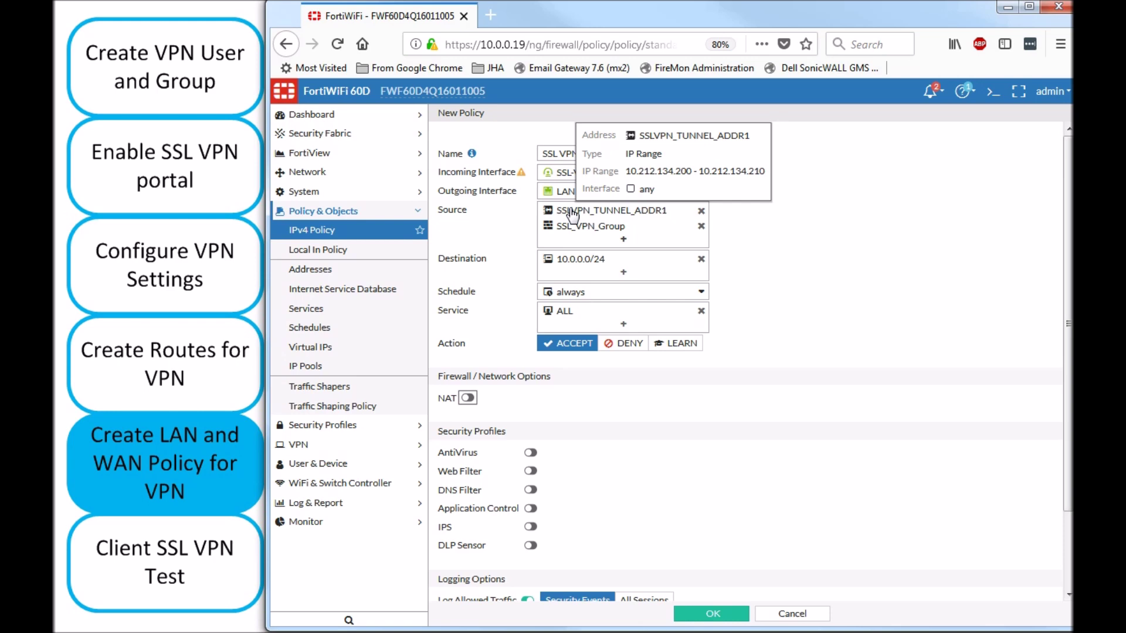
pyautogui.click(467, 398)
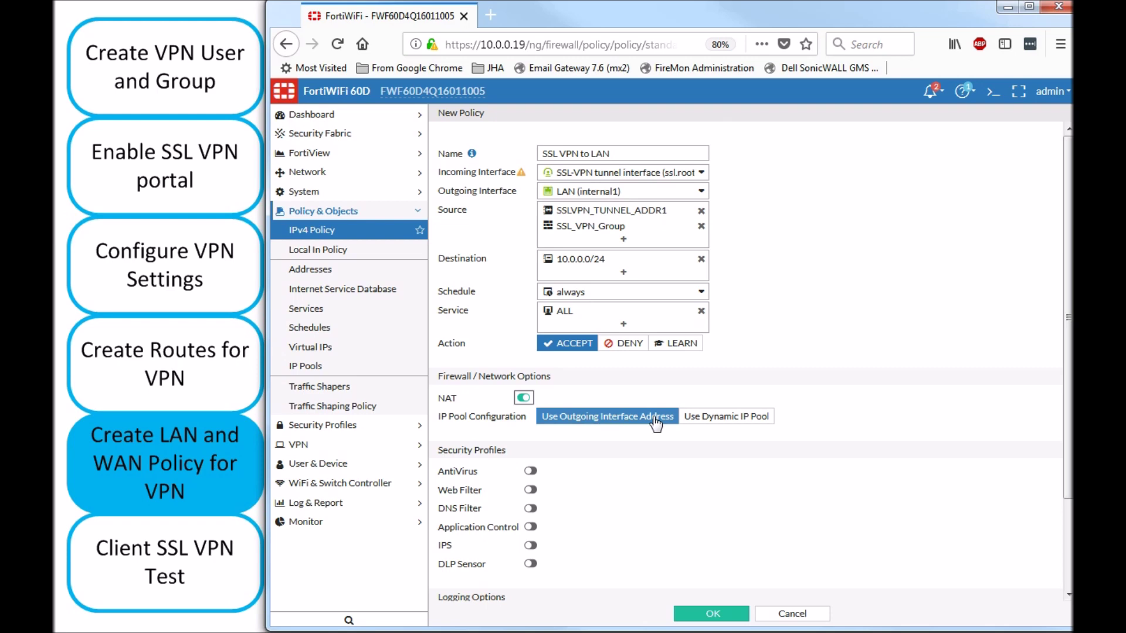
pyautogui.moveTo(481, 45); pyautogui.dragTo(525, 45)
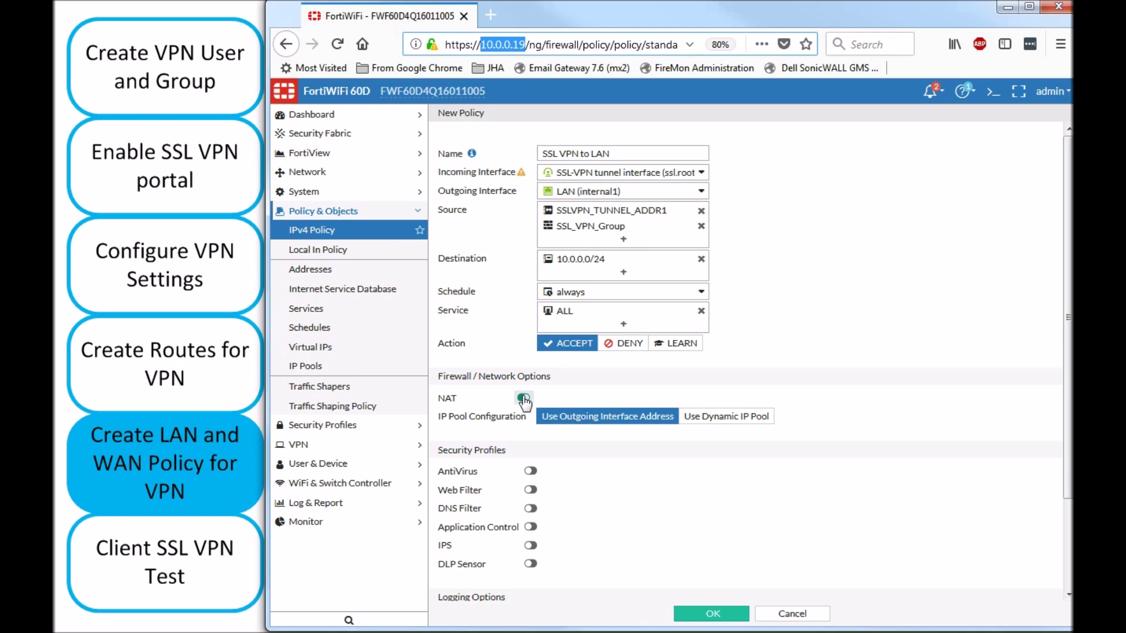
# - Enable the AV-flow antivirus profile and the default IPS profile on the policy
pyautogui.click(831, 350)
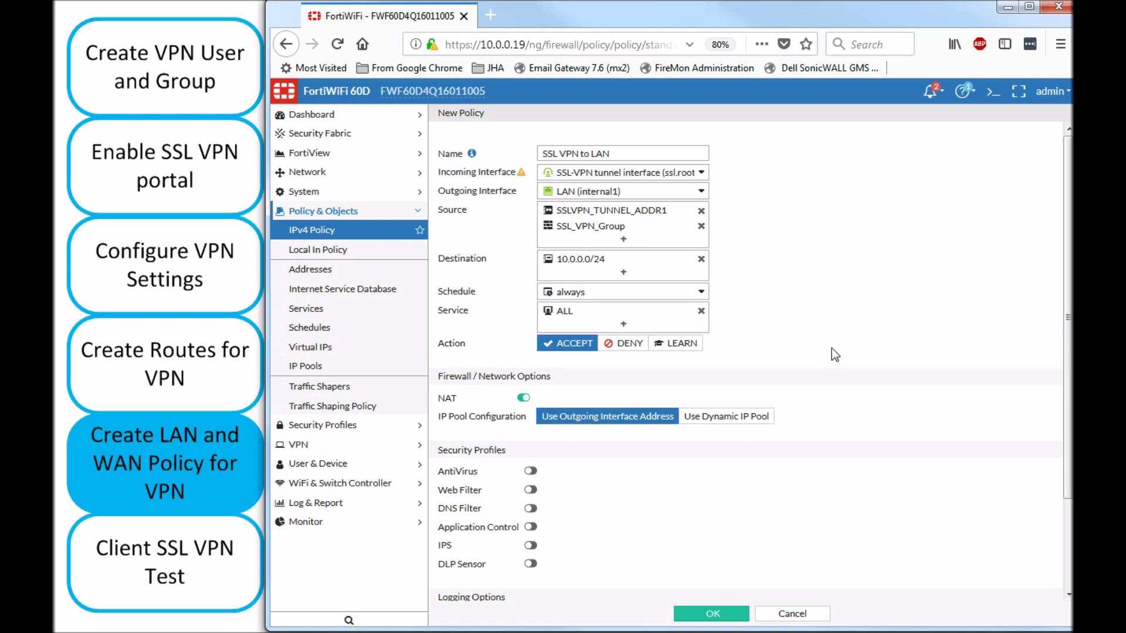
pyautogui.scroll(-3, 835, 355)
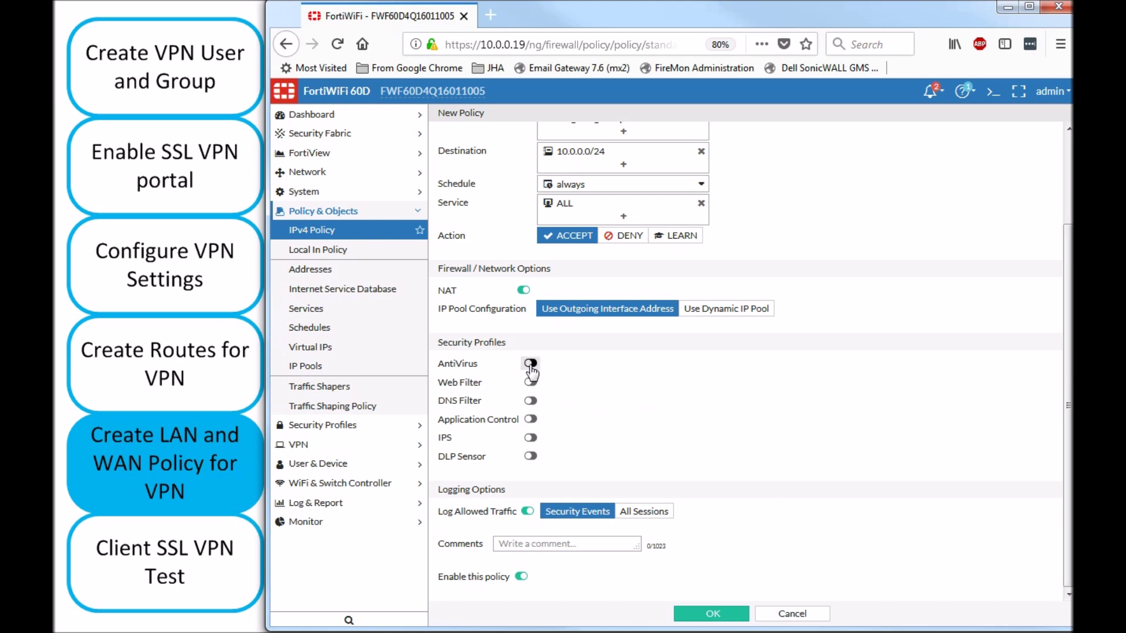
pyautogui.click(530, 364)
pyautogui.click(703, 363)
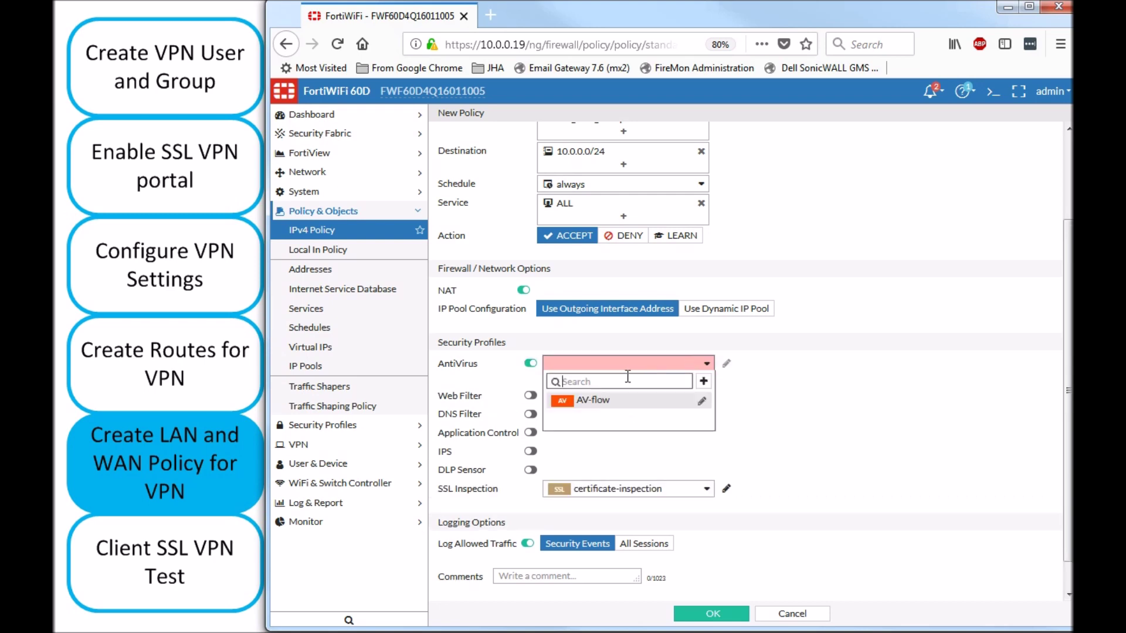
pyautogui.click(587, 401)
pyautogui.click(530, 439)
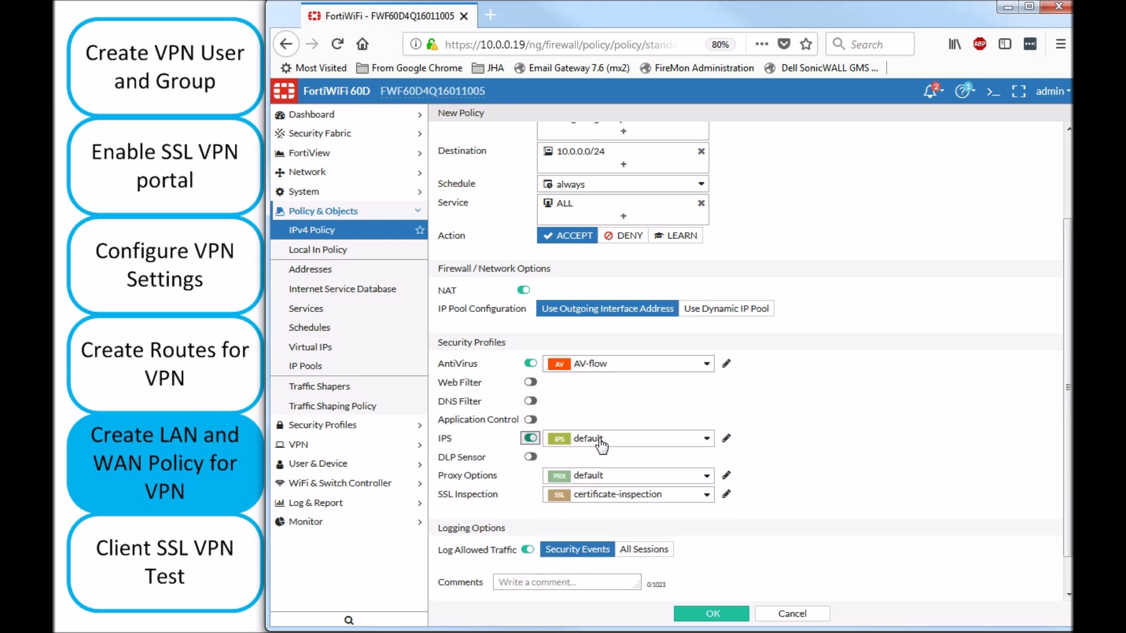
pyautogui.click(694, 444)
pyautogui.click(870, 370)
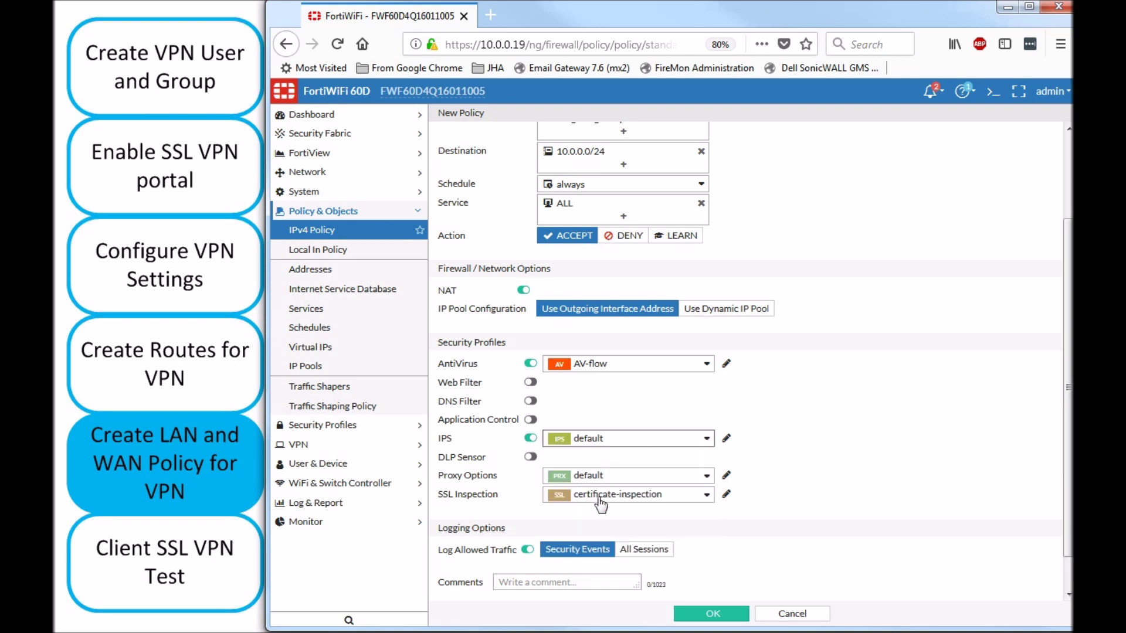
# - Log all sessions and save the policy, accepting the certificate warning
pyautogui.scroll(-1, 599, 503)
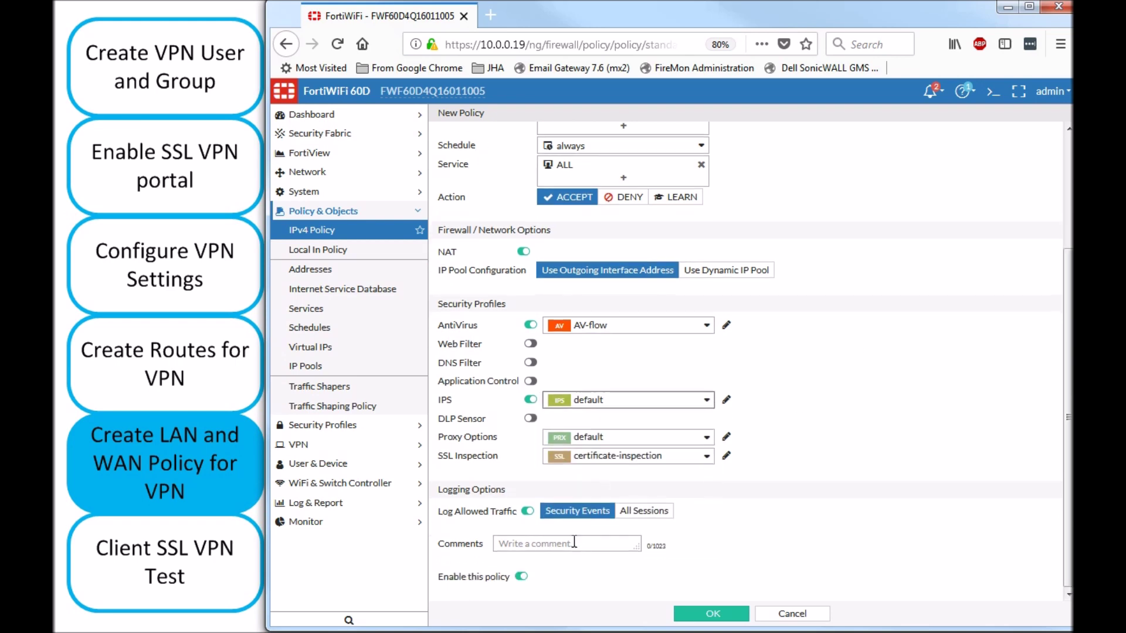
pyautogui.click(637, 514)
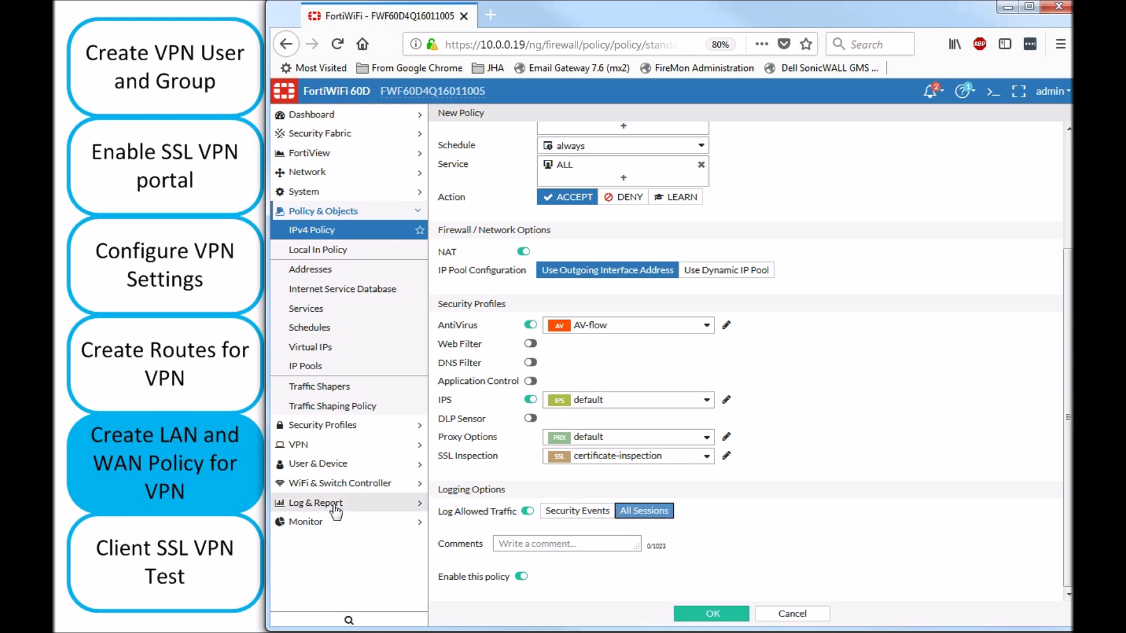
pyautogui.click(712, 613)
pyautogui.click(874, 213)
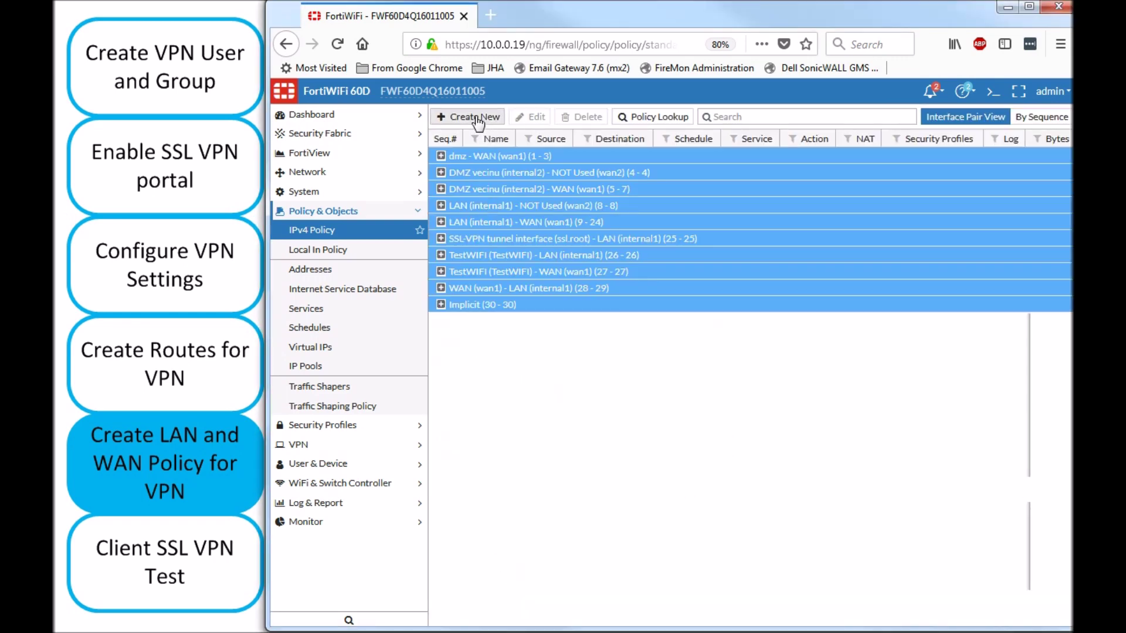
# - Create a new firewall policy named SSL VPN to WAN
pyautogui.click(472, 117)
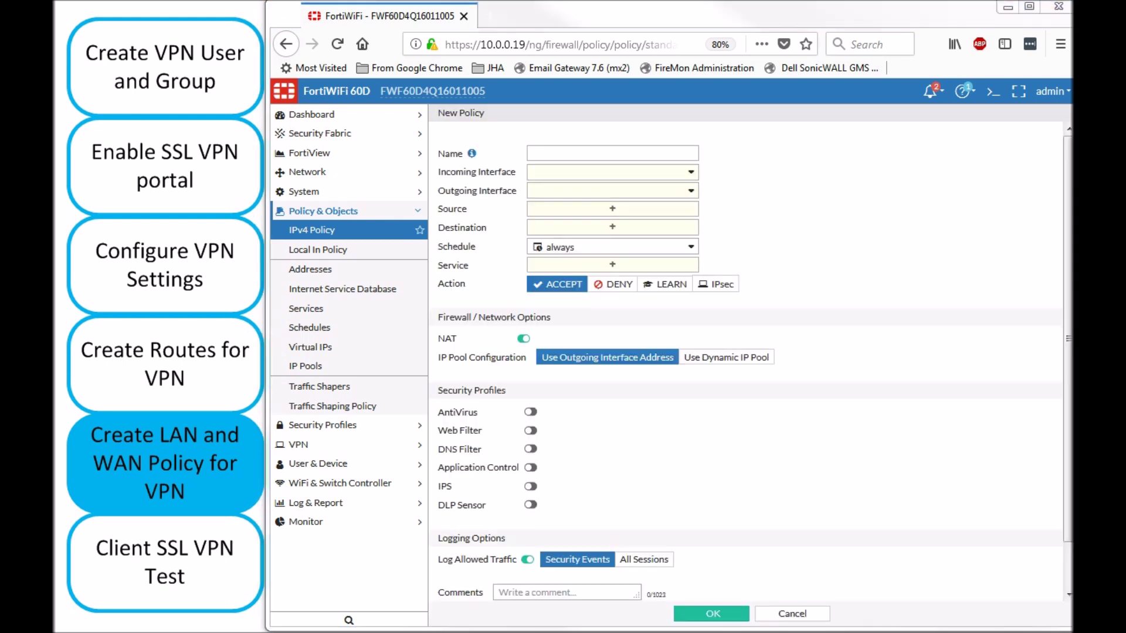
pyautogui.click(551, 152)
pyautogui.write('SSL VPN to WAN')
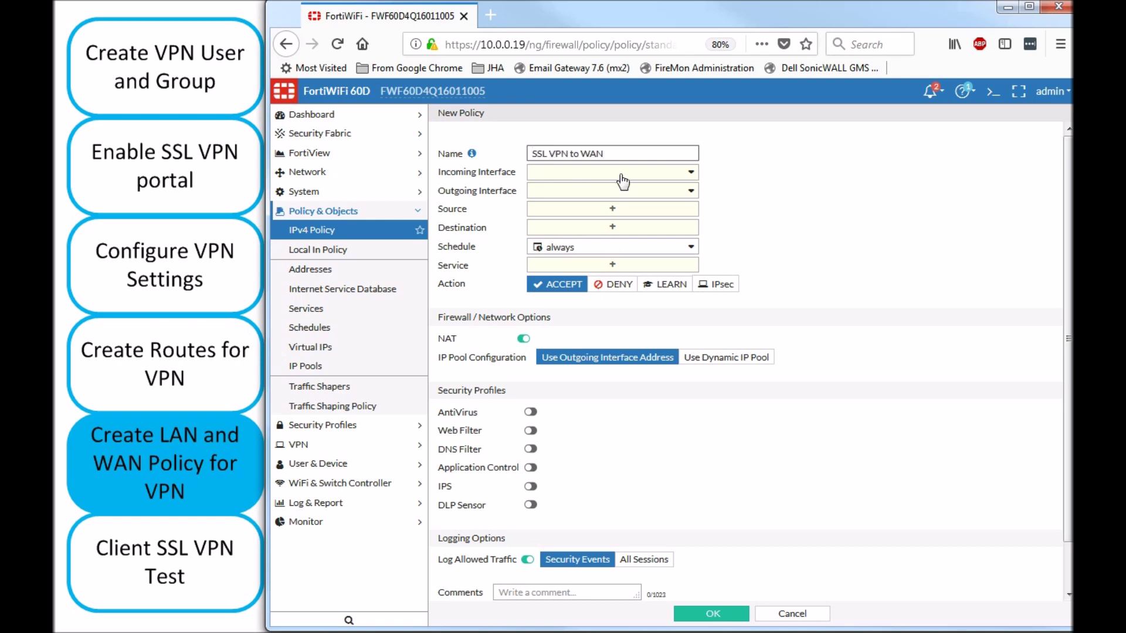
# - Set the incoming interface to the SSL-VPN tunnel and the outgoing interface to WAN (wan1)
pyautogui.click(665, 174)
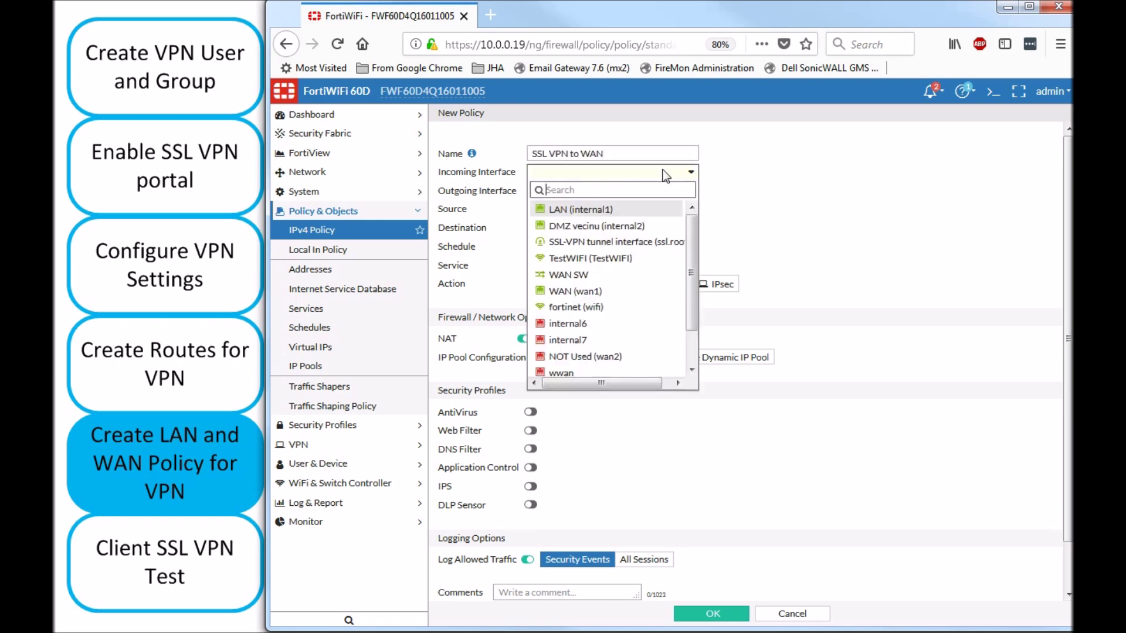
pyautogui.click(579, 244)
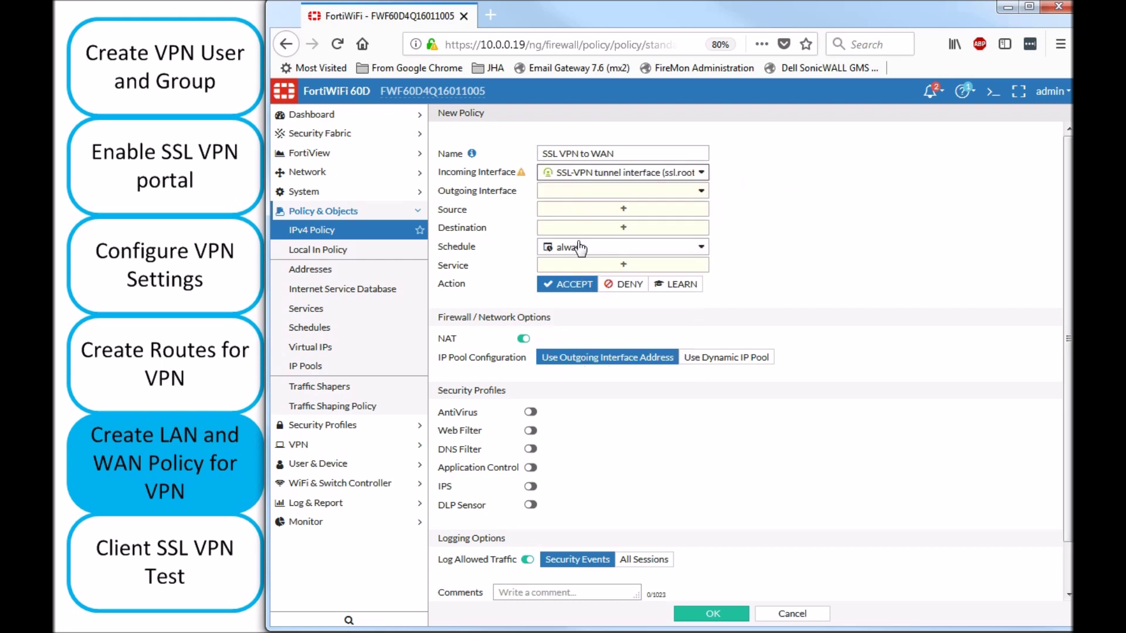
pyautogui.click(628, 191)
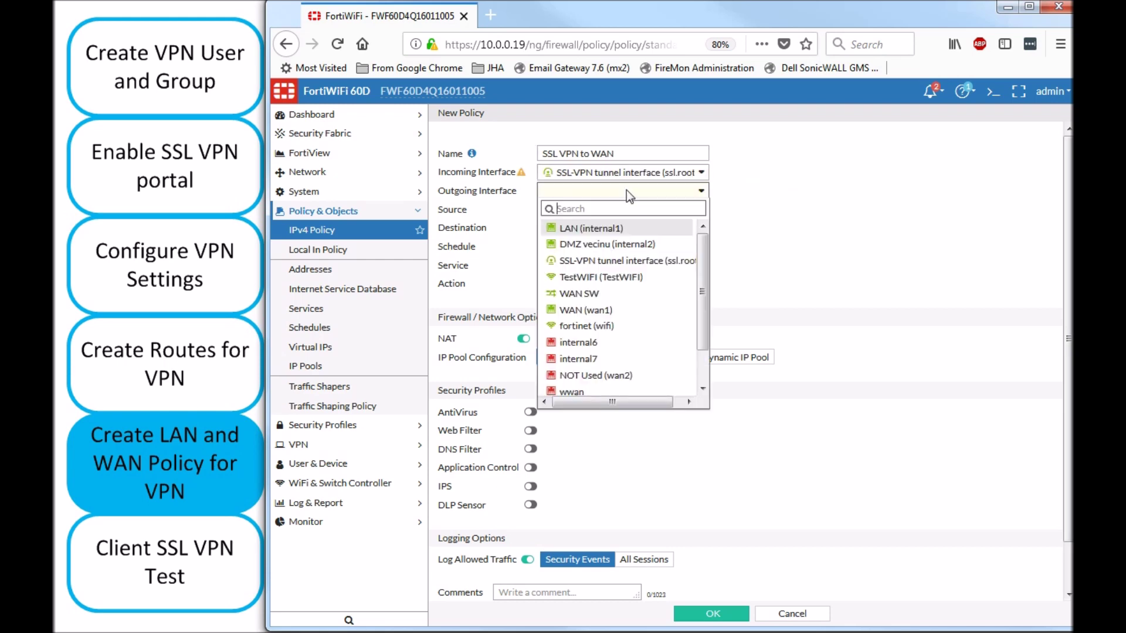
pyautogui.click(586, 311)
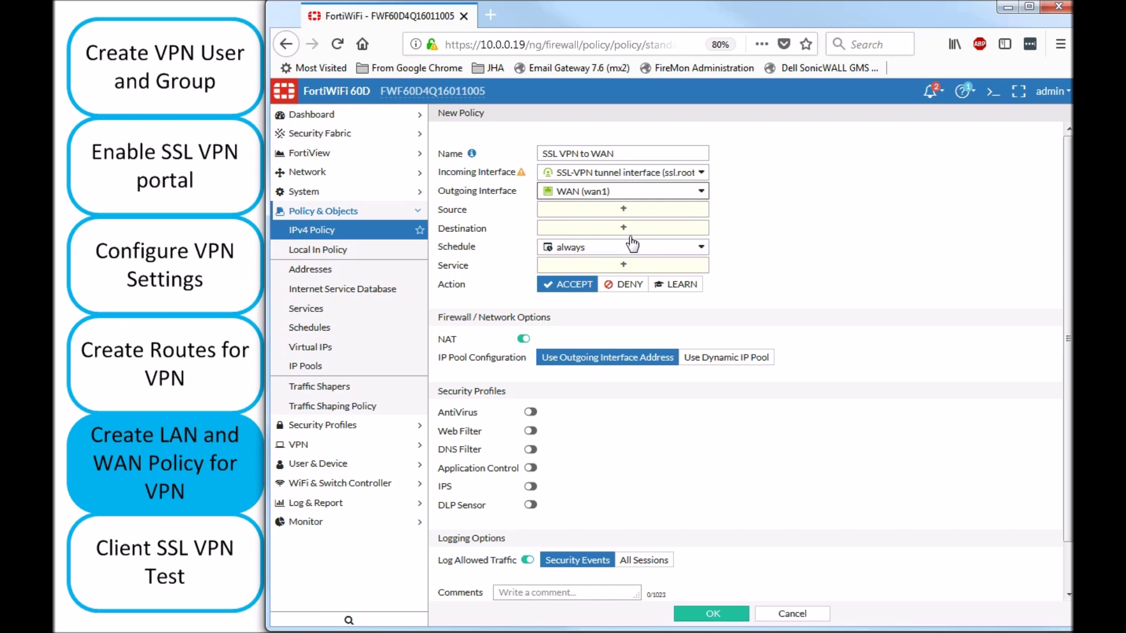
pyautogui.click(687, 194)
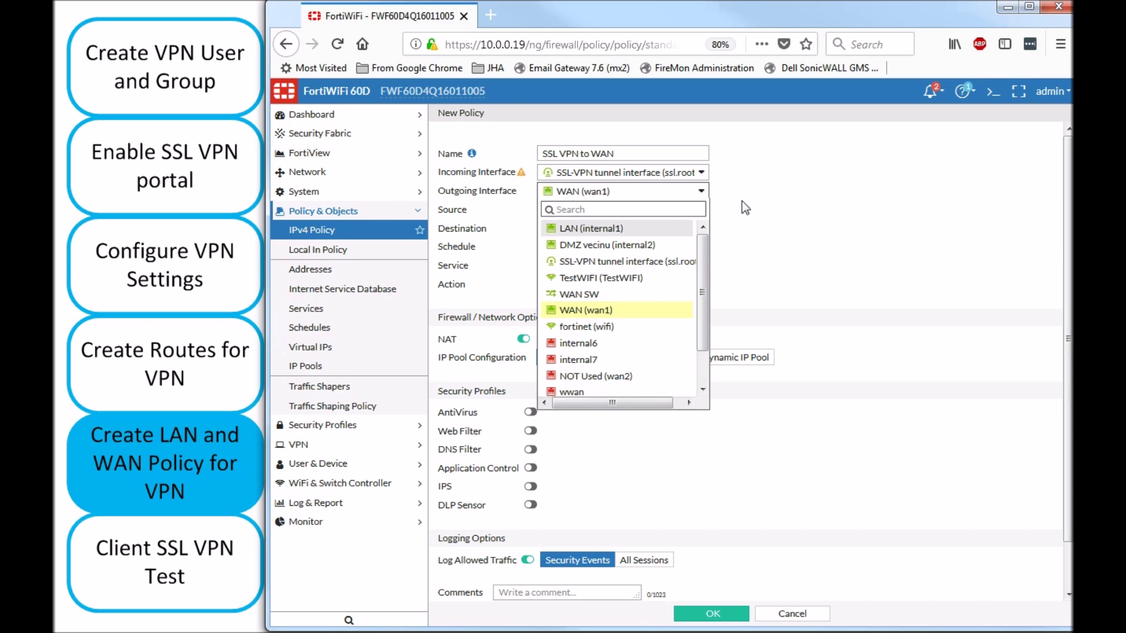
pyautogui.click(761, 202)
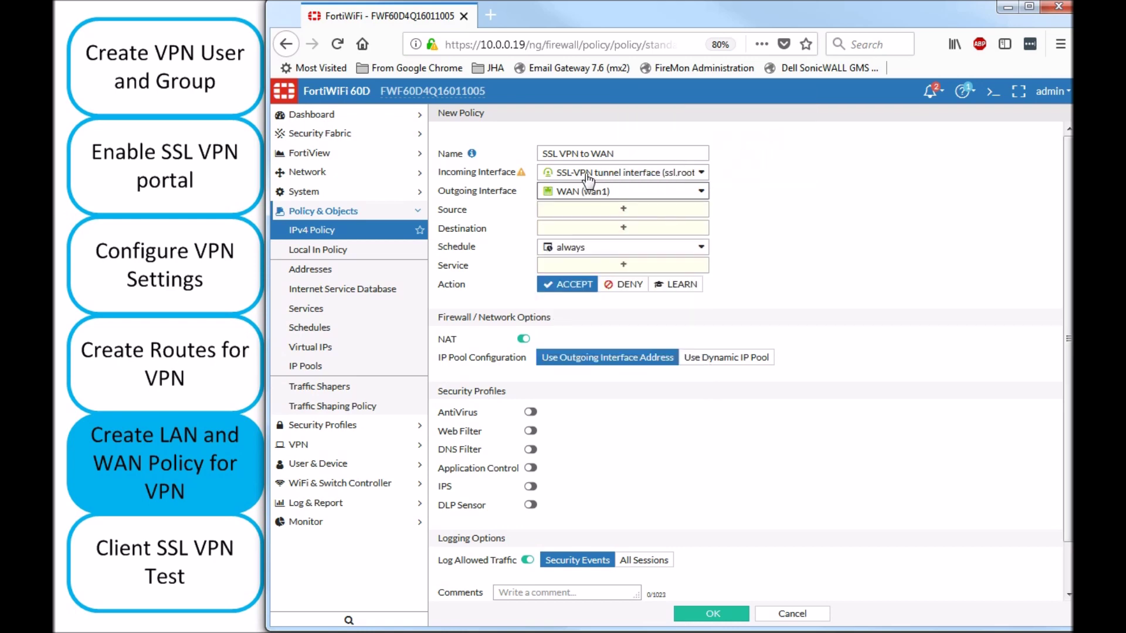
pyautogui.click(617, 211)
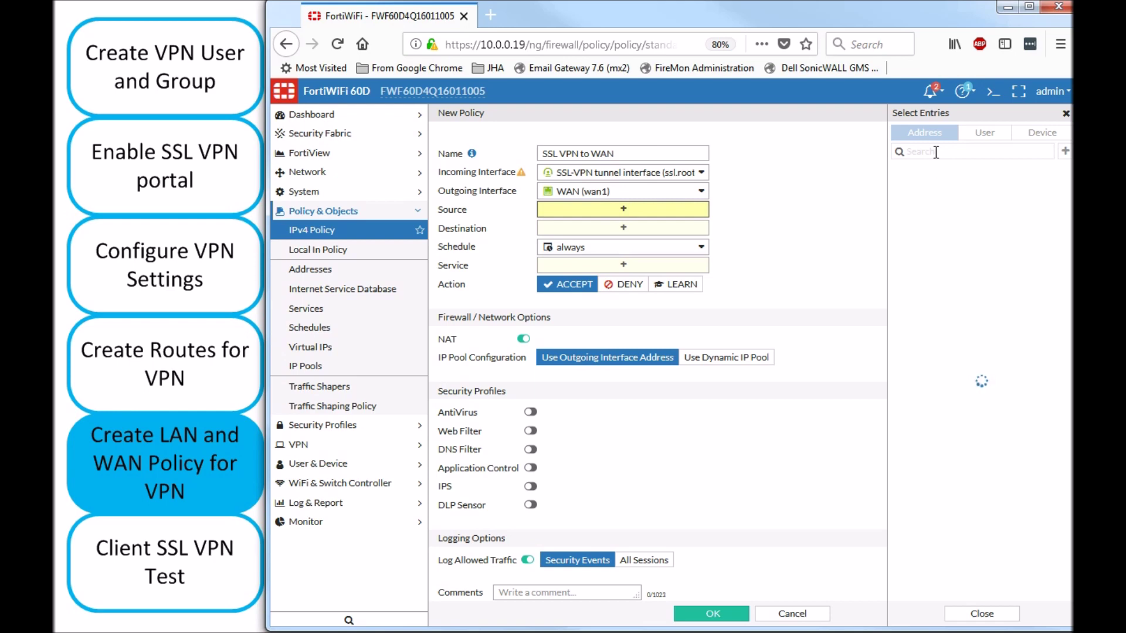
# - Add SSLVPN_TUNNEL_ADDR1 and SSL_VPN_Group as the policy's source
pyautogui.write('ss')
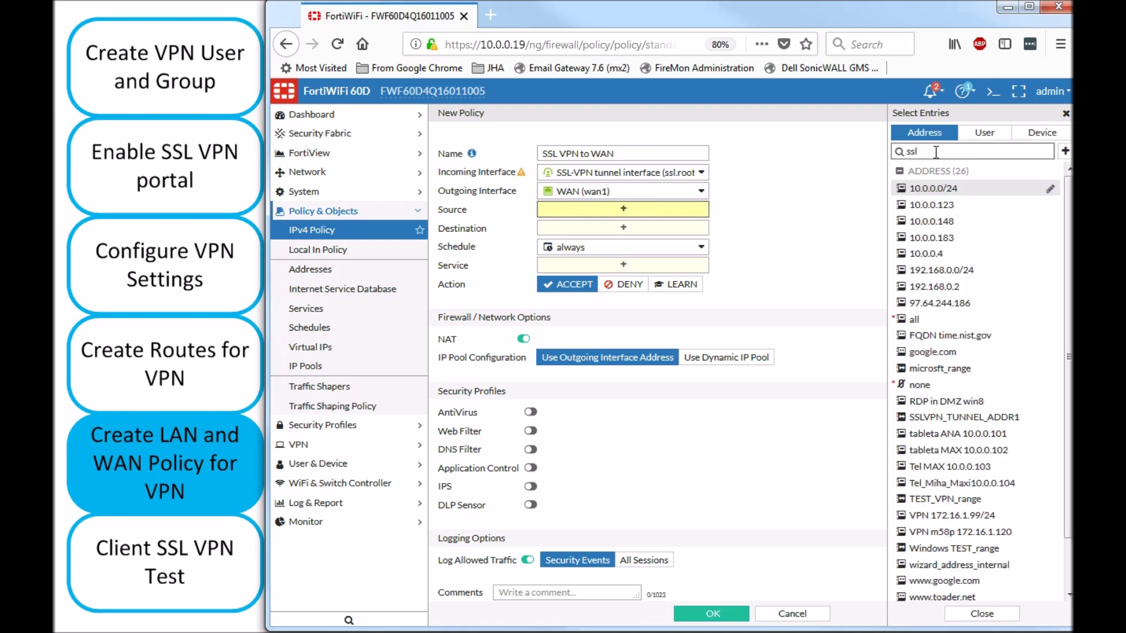
pyautogui.write('l')
pyautogui.click(938, 188)
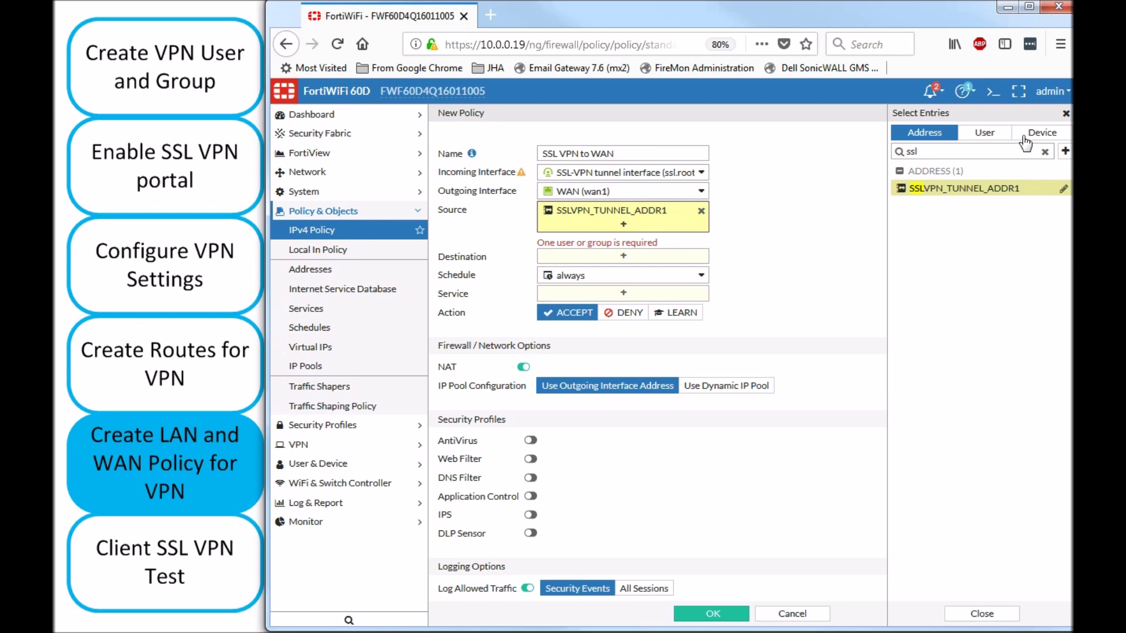
pyautogui.click(984, 133)
pyautogui.click(926, 199)
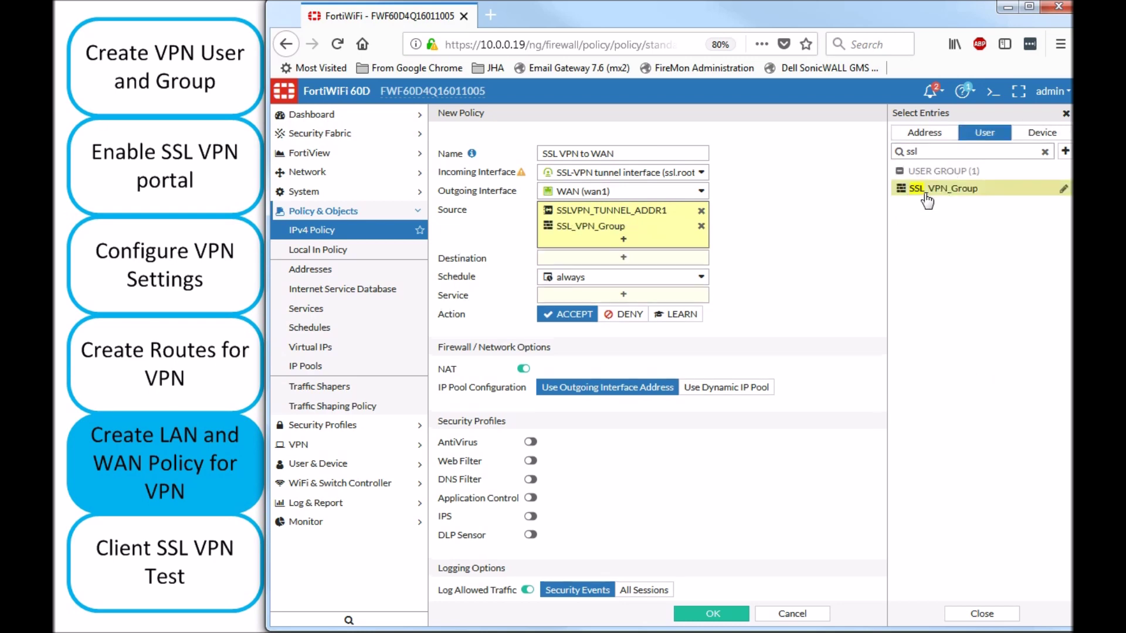
# - Set the destination to the all address and the service to ALL
pyautogui.click(639, 259)
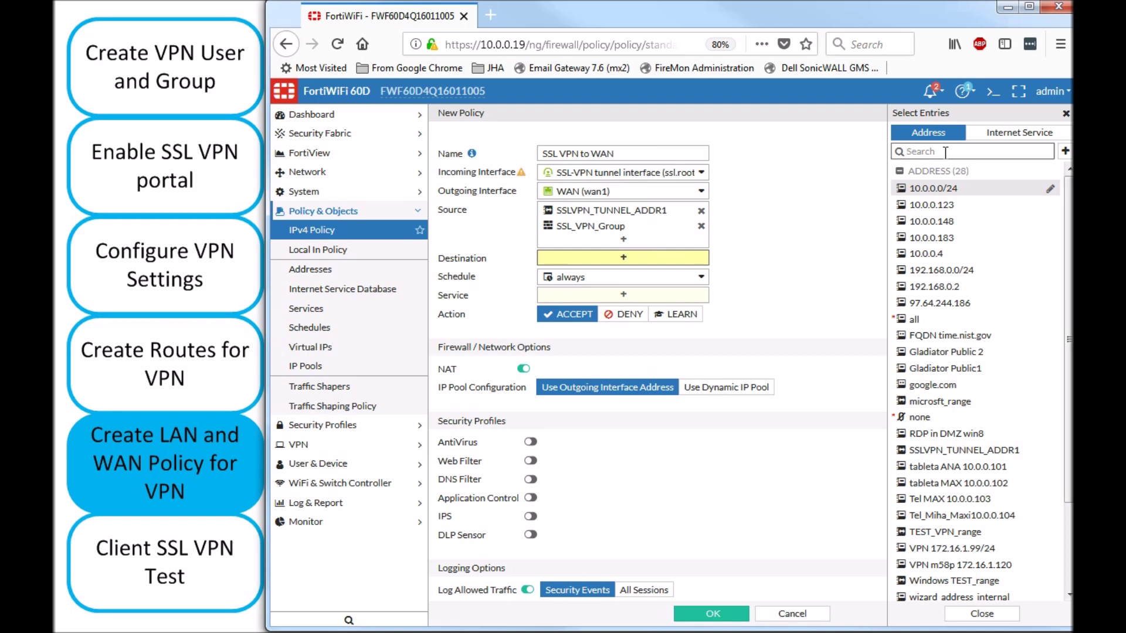
pyautogui.write('an')
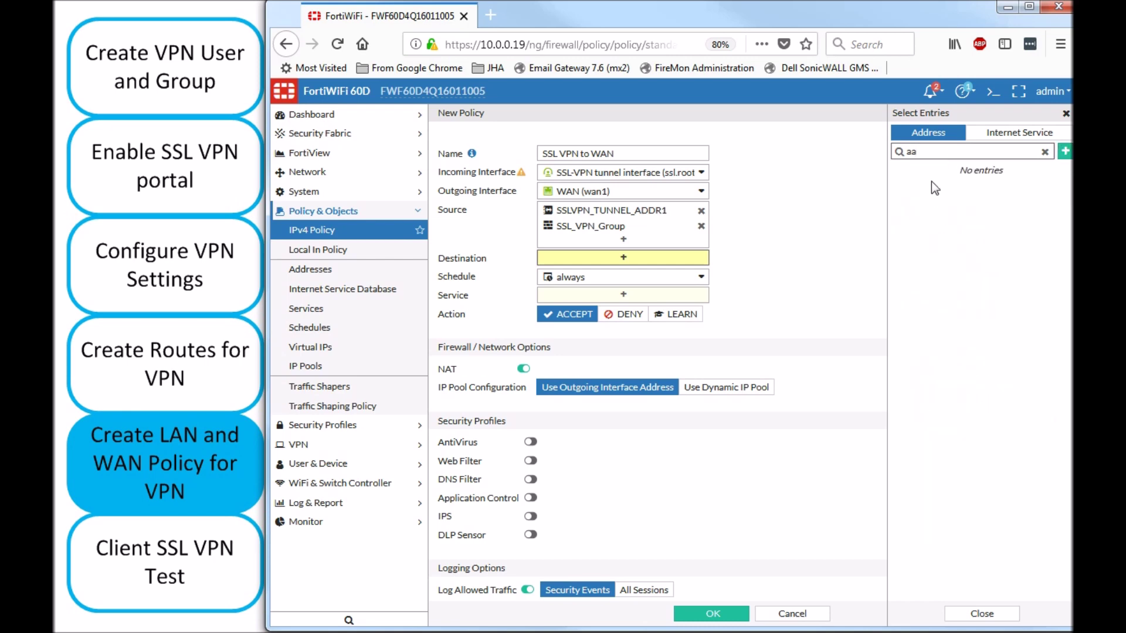
pyautogui.write('l')
pyautogui.click(918, 189)
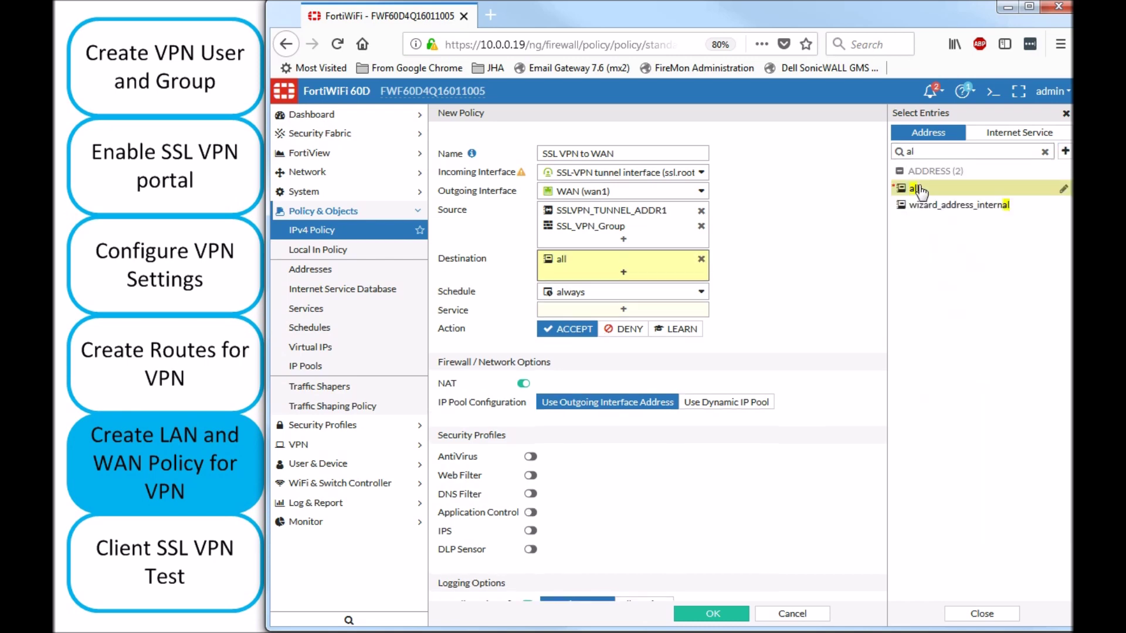
pyautogui.click(613, 312)
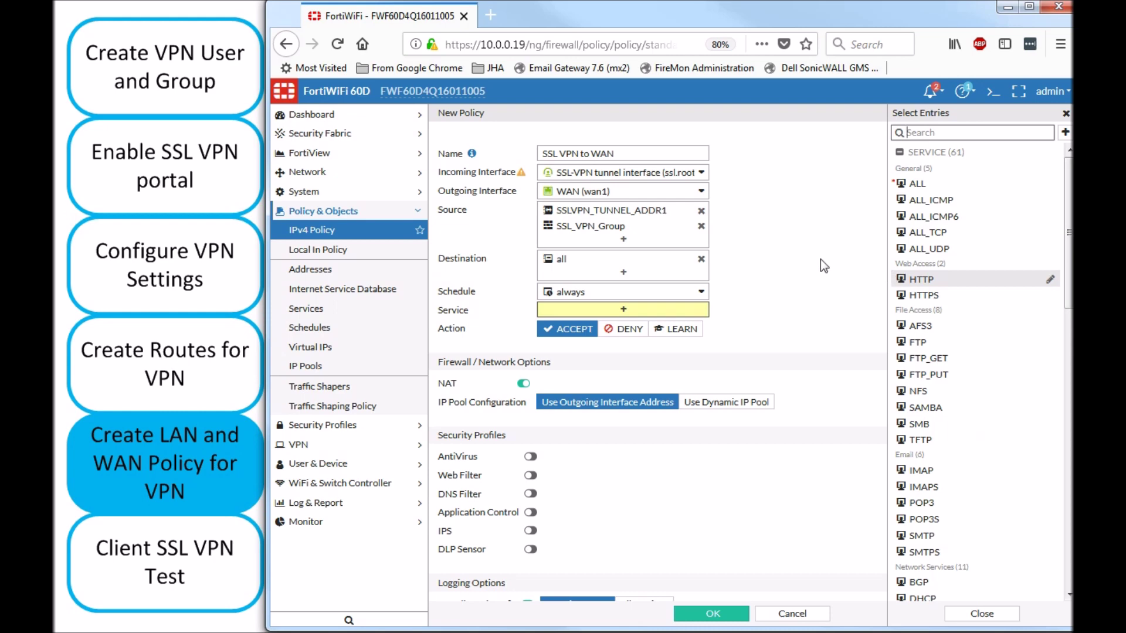
pyautogui.click(923, 185)
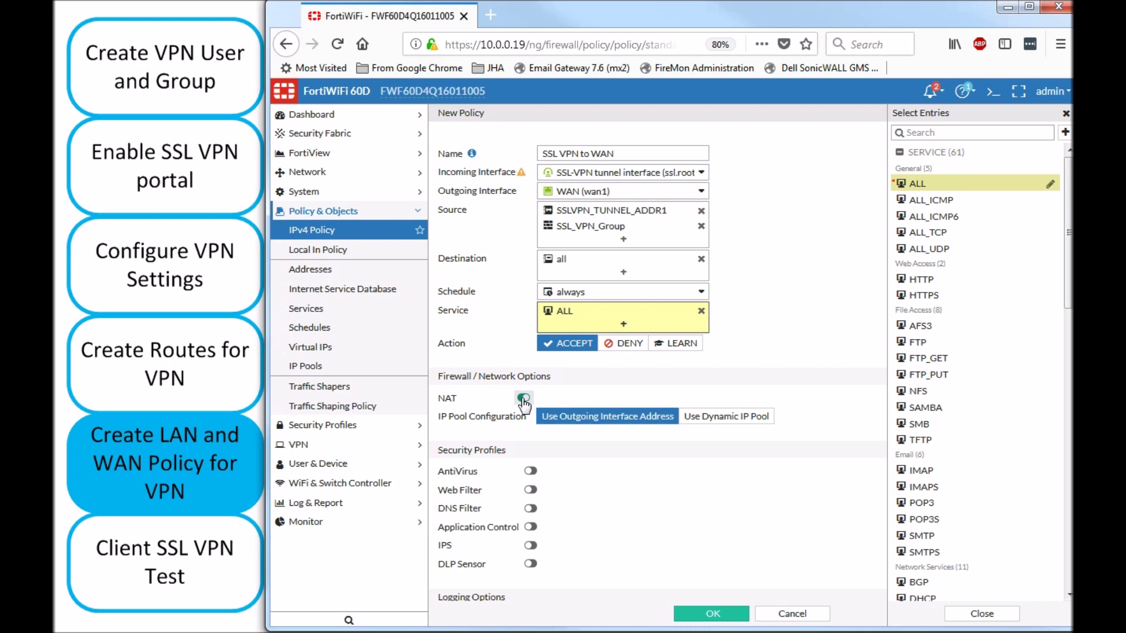
pyautogui.moveTo(624, 176)
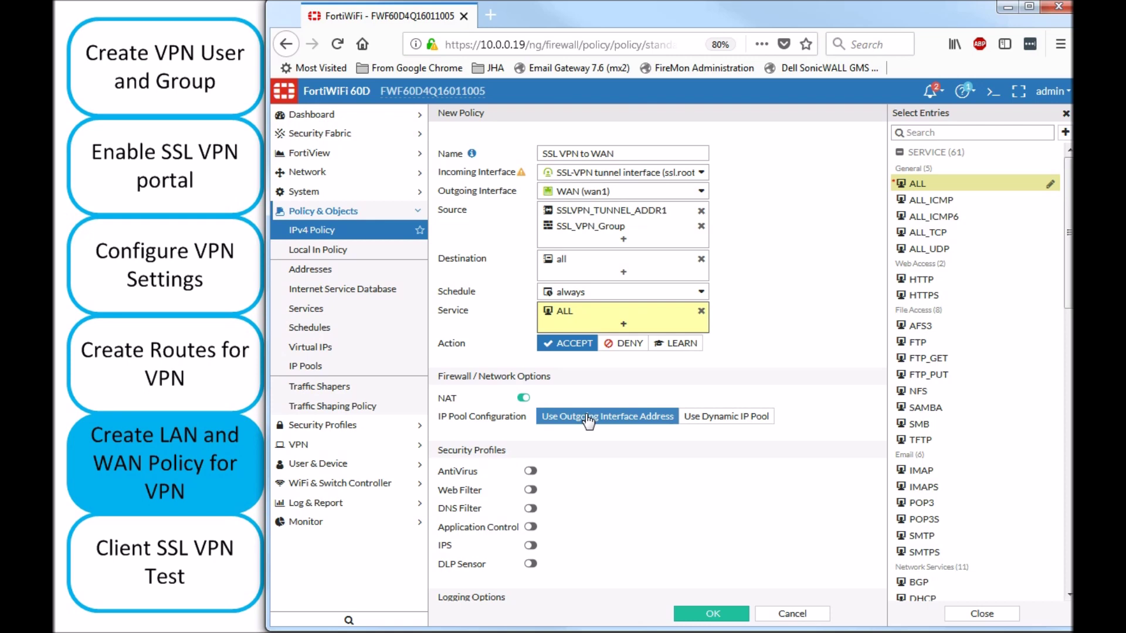
# - Enable the monitor-all web filter profile and IPS, then save the SSL VPN to WAN policy
pyautogui.click(589, 446)
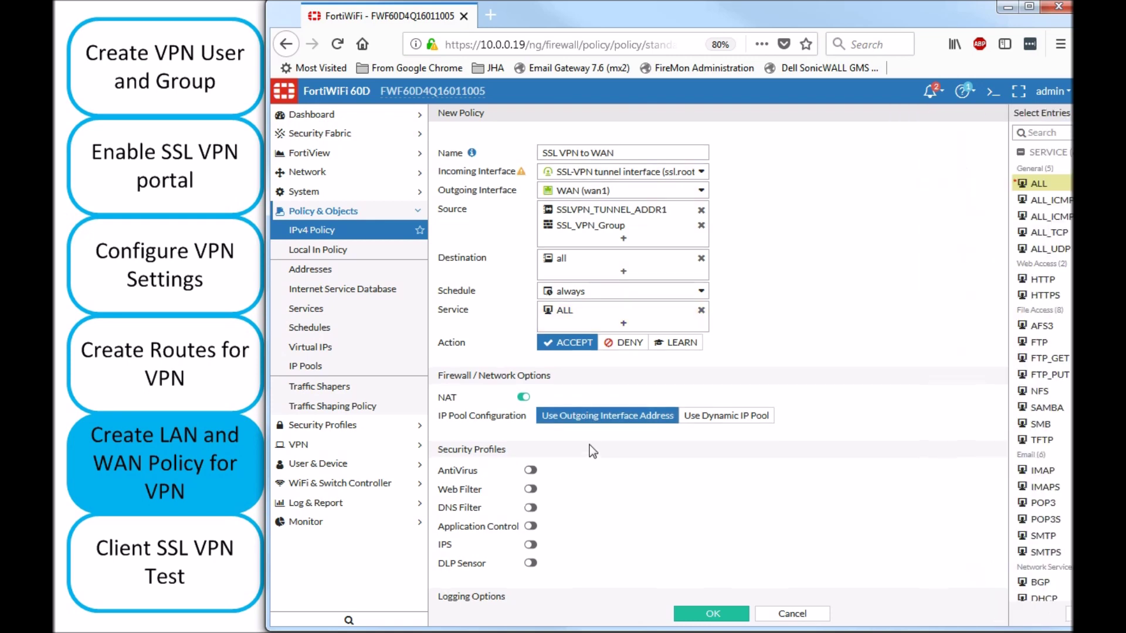
pyautogui.scroll(-2, 589, 445)
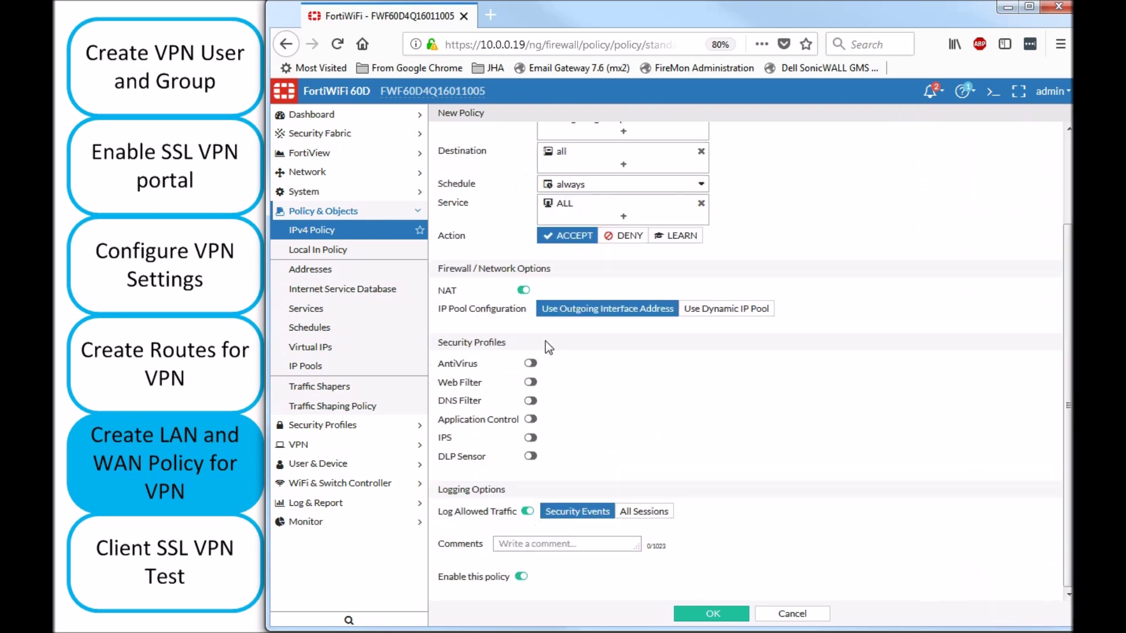
pyautogui.click(531, 382)
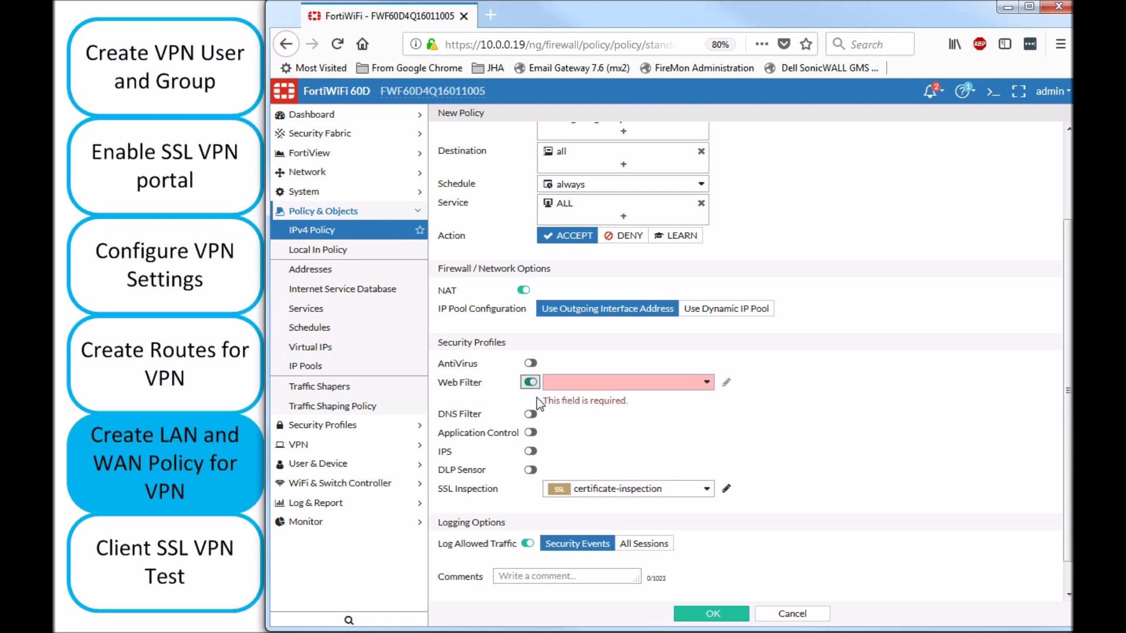
pyautogui.click(616, 384)
pyautogui.click(579, 420)
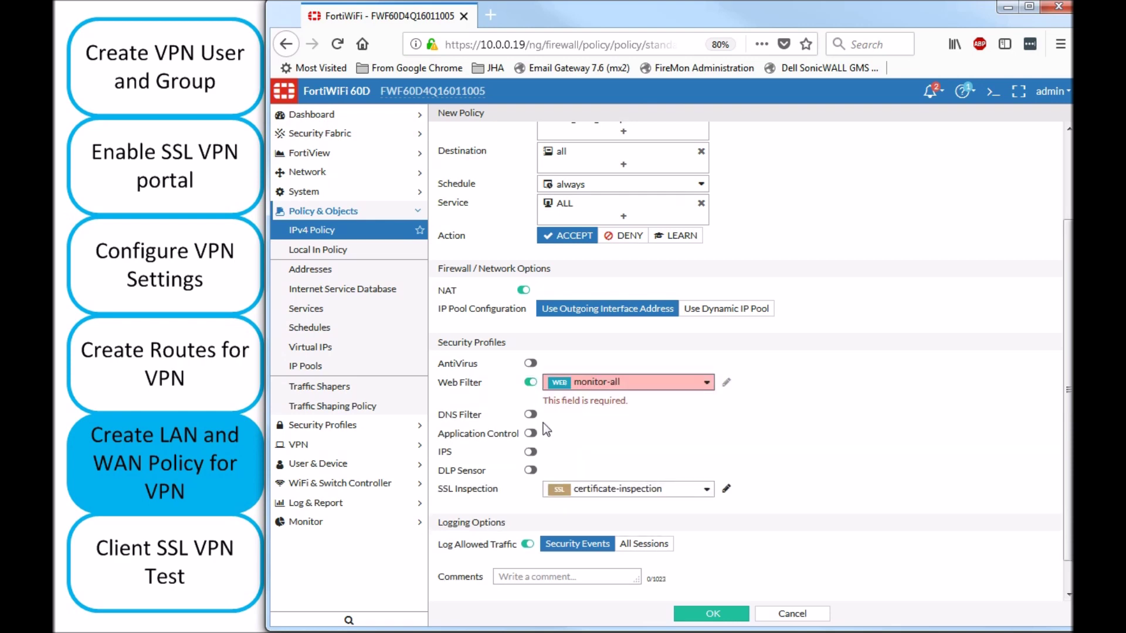
pyautogui.click(531, 438)
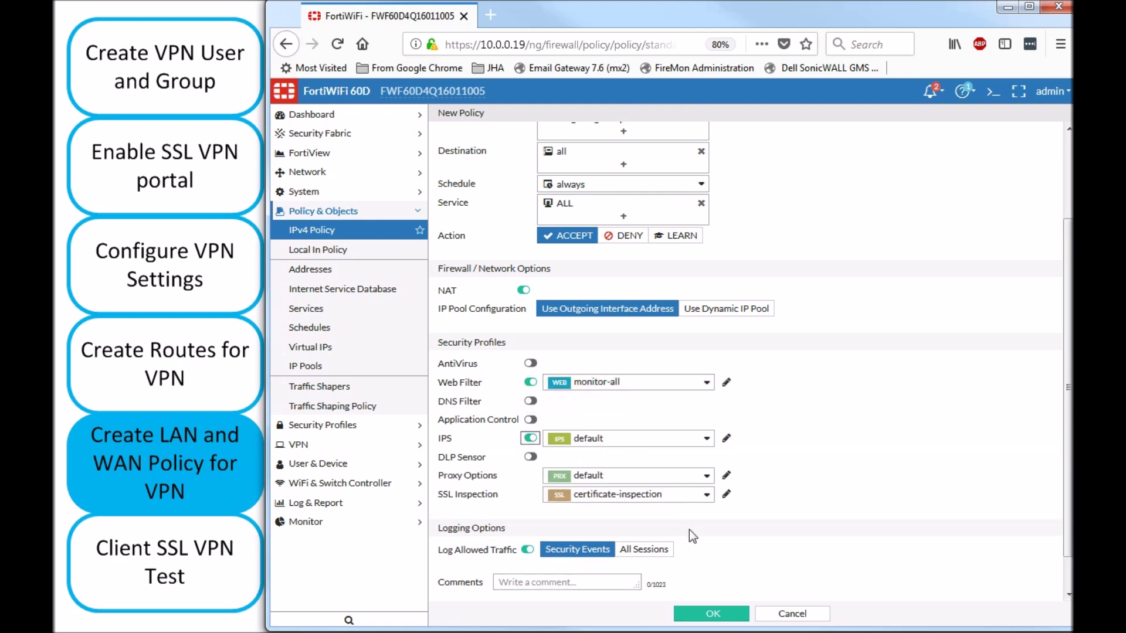
pyautogui.click(711, 617)
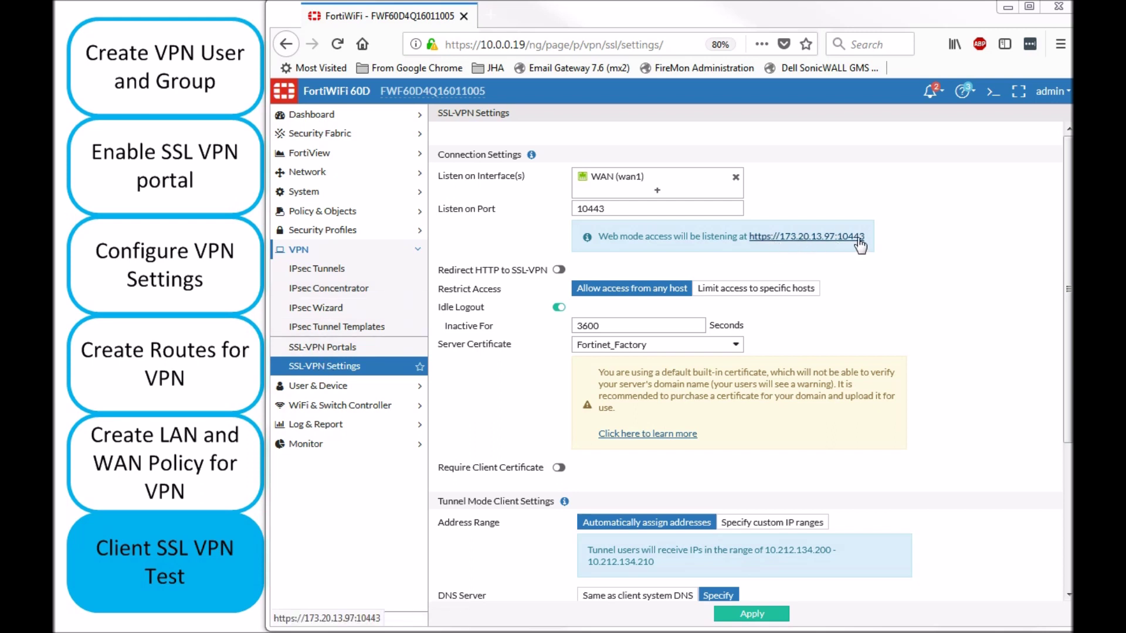
# - Log in to the SSL-VPN web portal at 173.20.13.97:10443 with the VPN user's name and password
pyautogui.click(818, 240)
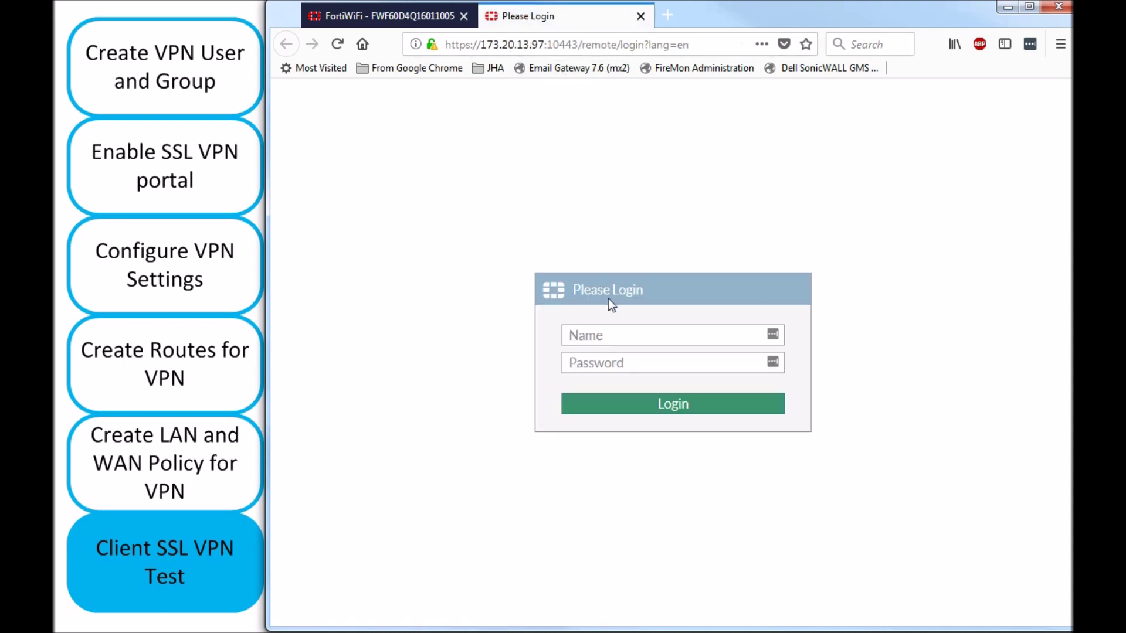
pyautogui.click(620, 334)
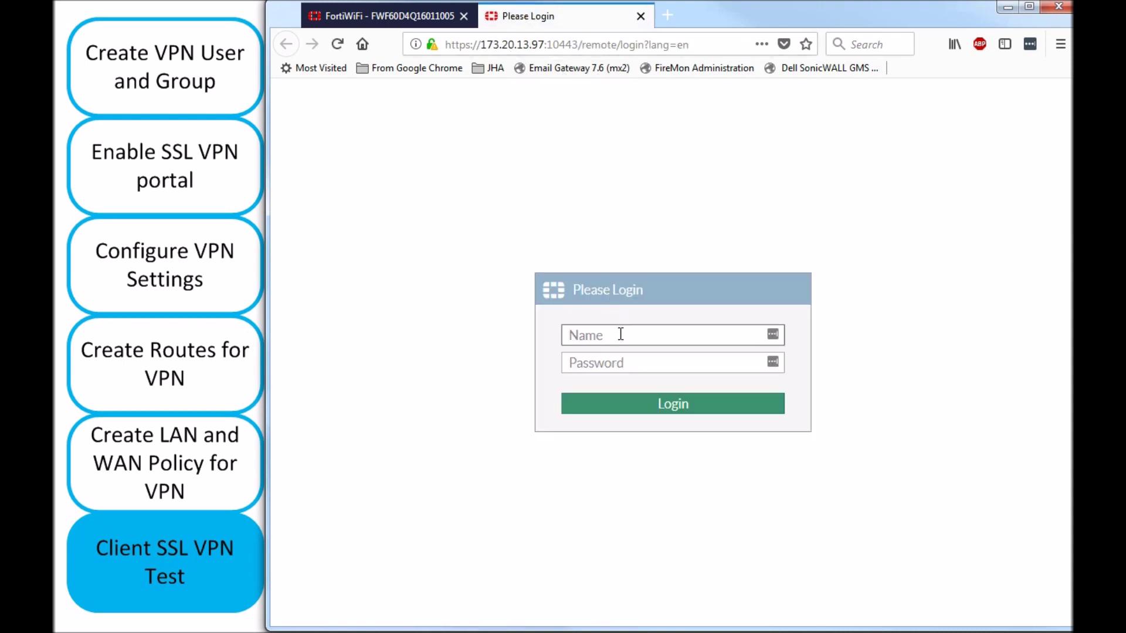
pyautogui.write('vpnuser')
pyautogui.click(611, 361)
pyautogui.write('*******')
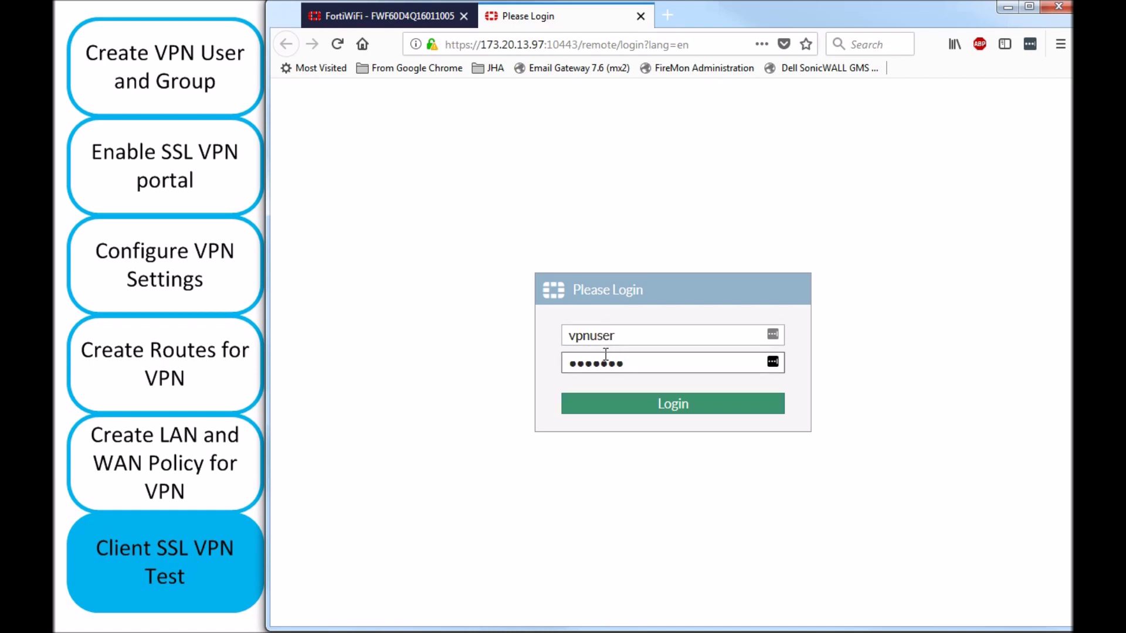
pyautogui.click(638, 411)
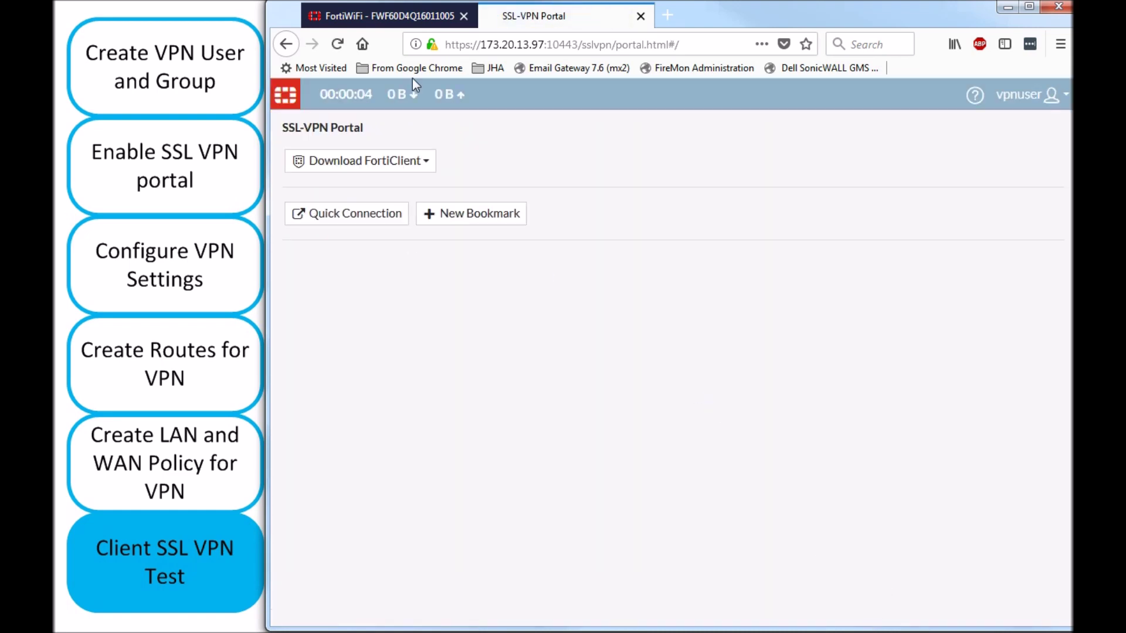
# - Open and close the Download FortiClient options on the portal page
pyautogui.moveTo(362, 94)
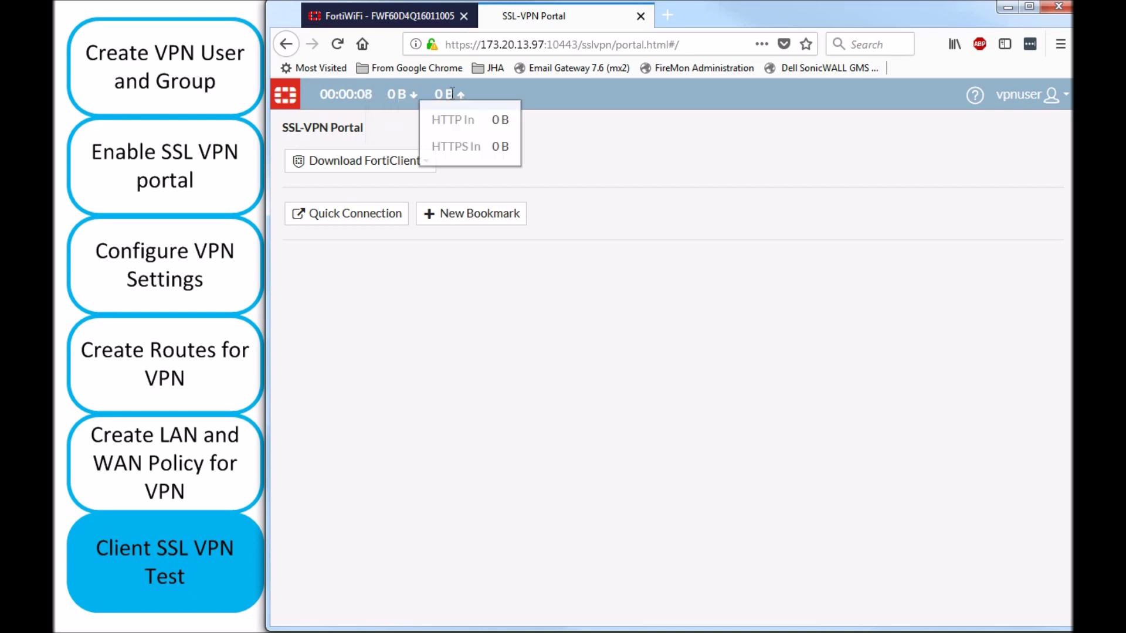
pyautogui.click(423, 166)
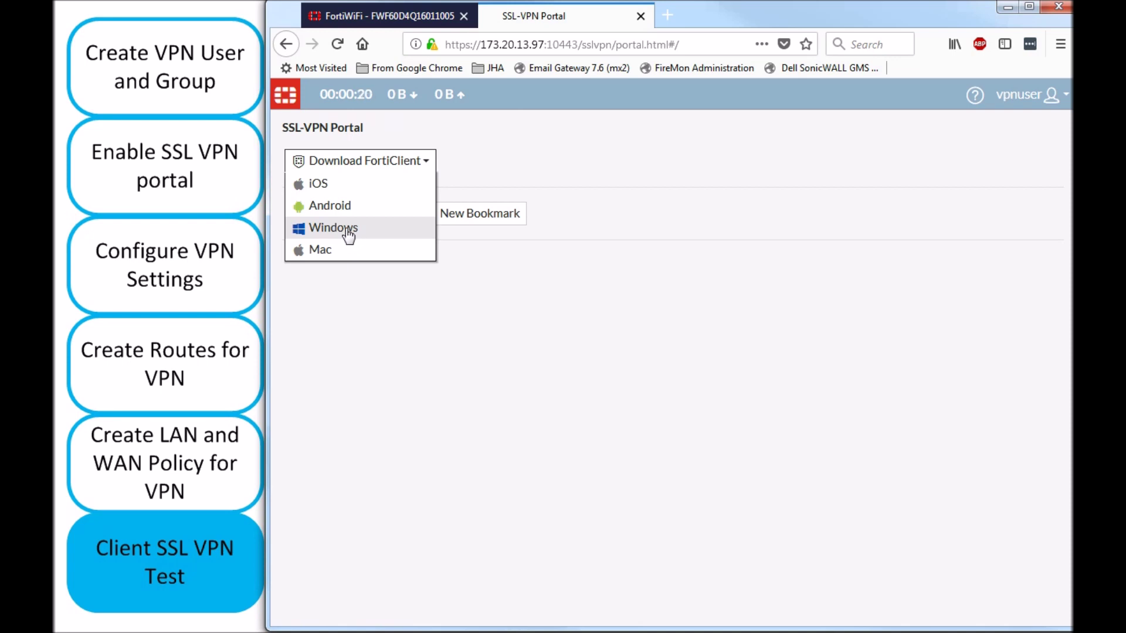
pyautogui.click(718, 458)
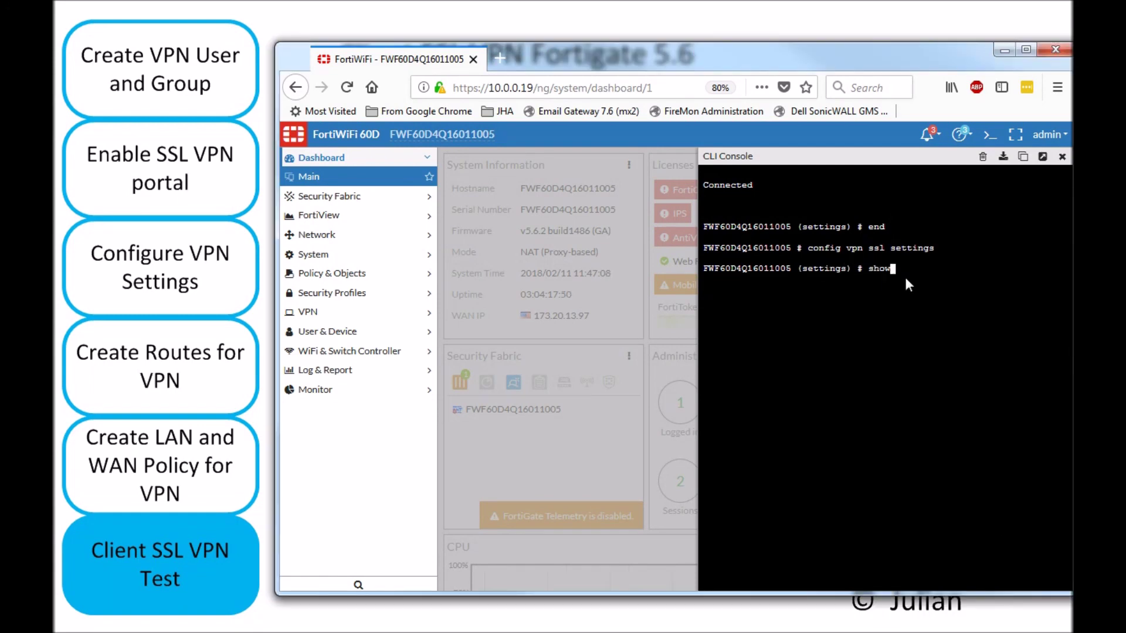
# - Run show on the SSL VPN settings and highlight the source-interface internal6 line
pyautogui.press('Return')
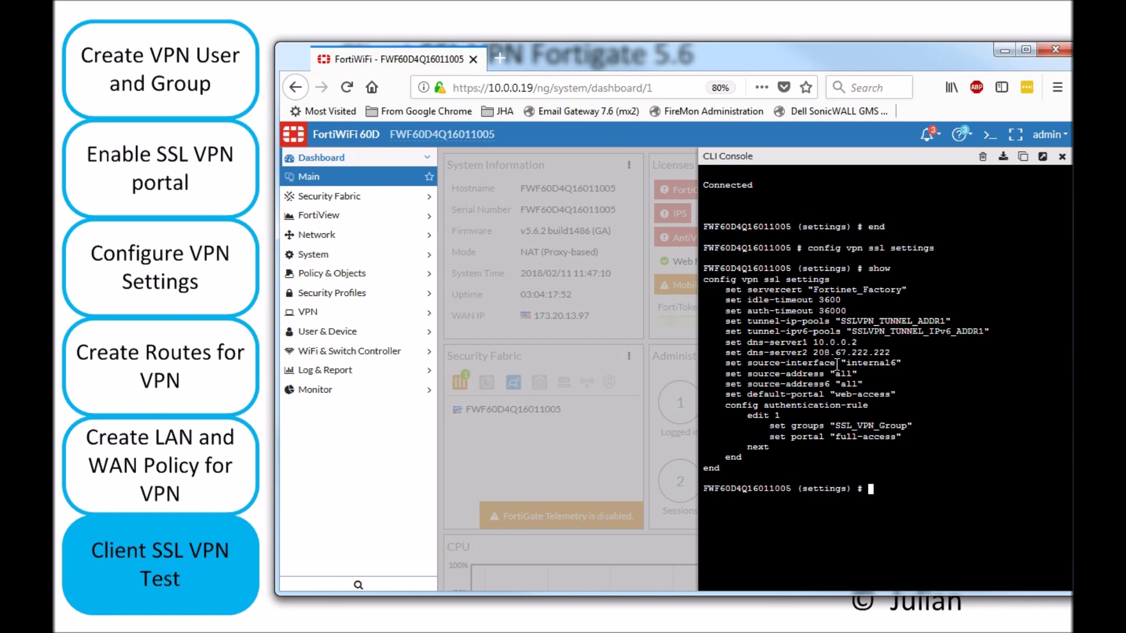
pyautogui.moveTo(737, 364); pyautogui.dragTo(855, 363)
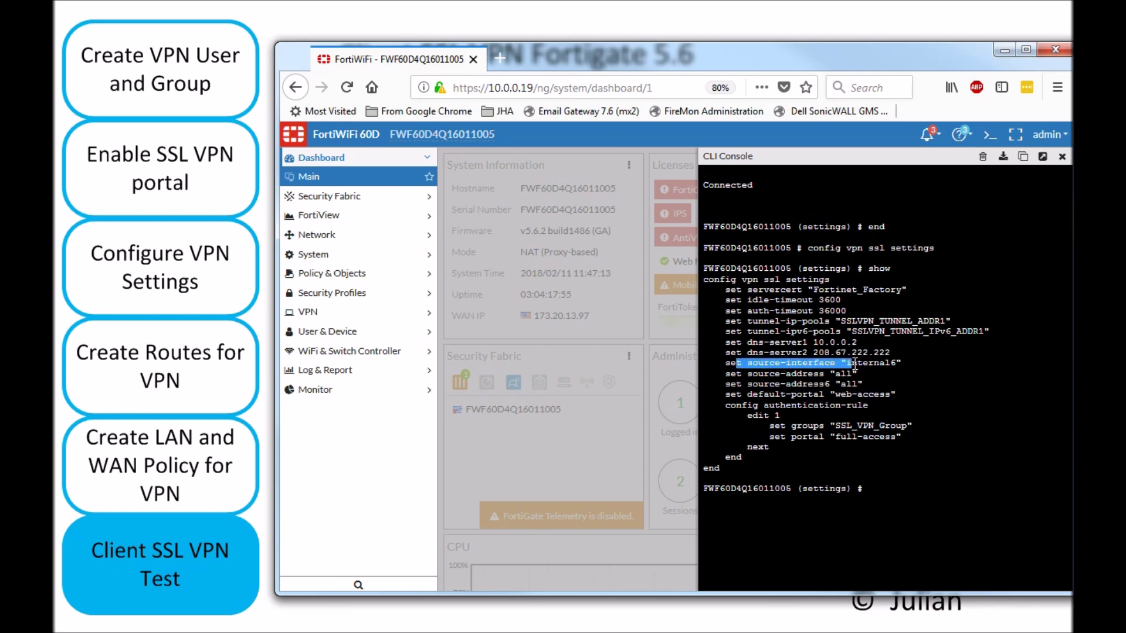
pyautogui.click(902, 364)
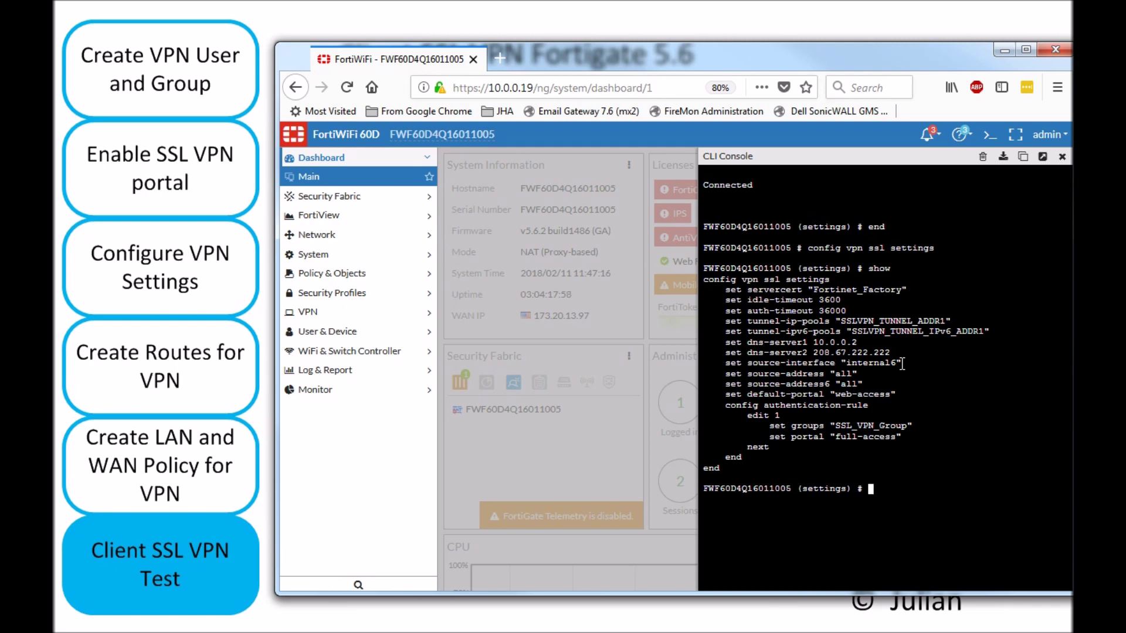
pyautogui.moveTo(902, 363); pyautogui.dragTo(850, 361)
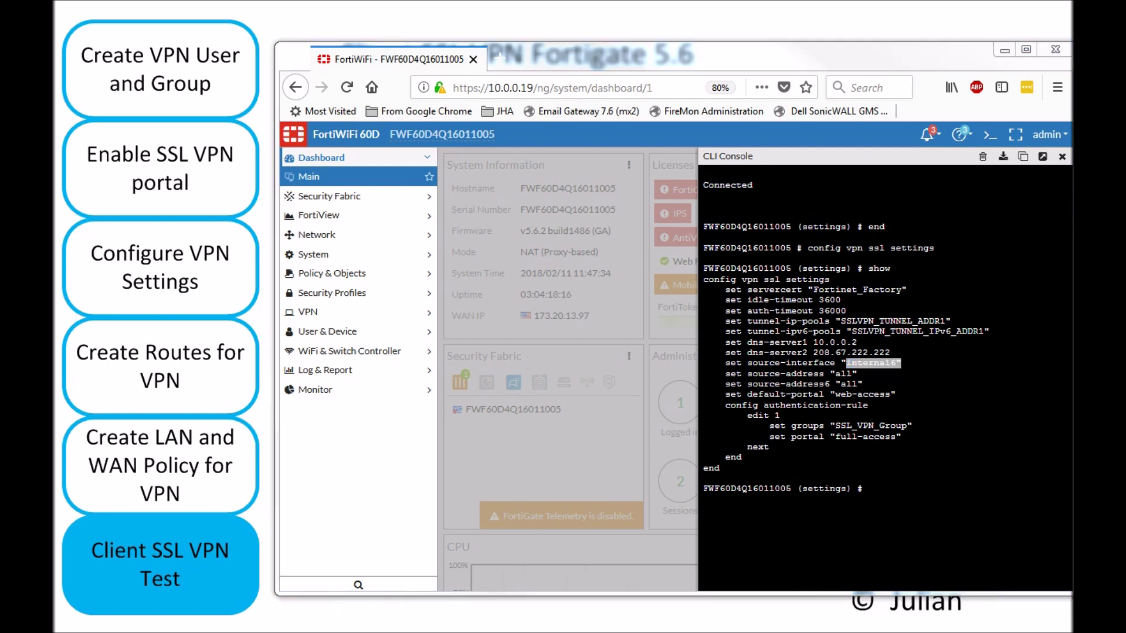
pyautogui.click(909, 456)
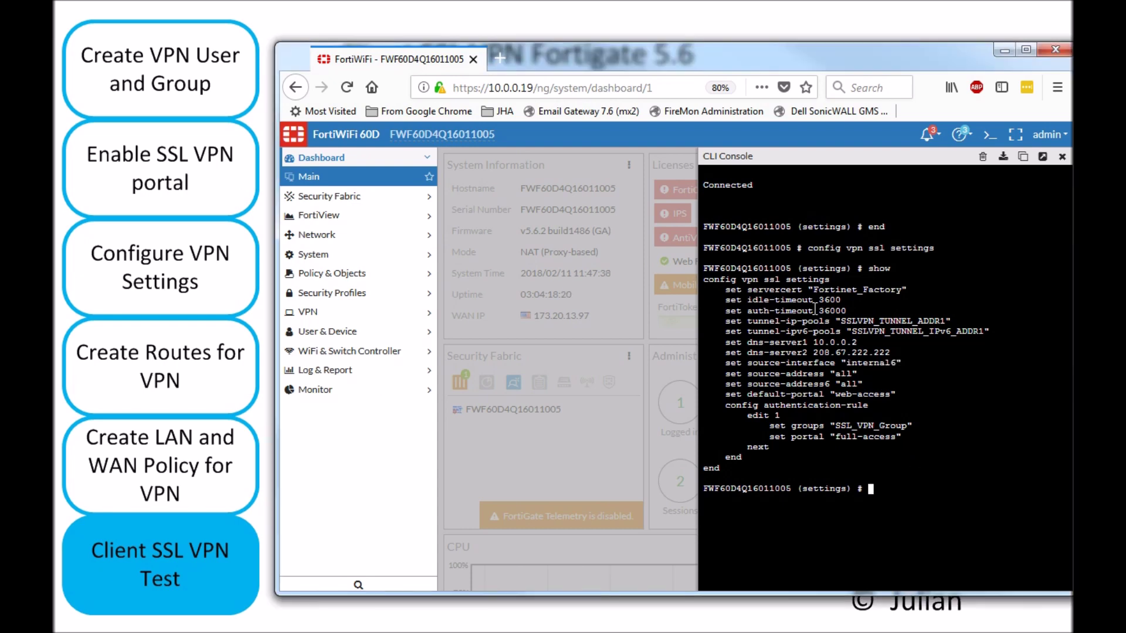
# - Apply 'set dns-suffix domain.local' in the CLI and rerun show to confirm it
pyautogui.write('set dns-suffix domain.local')
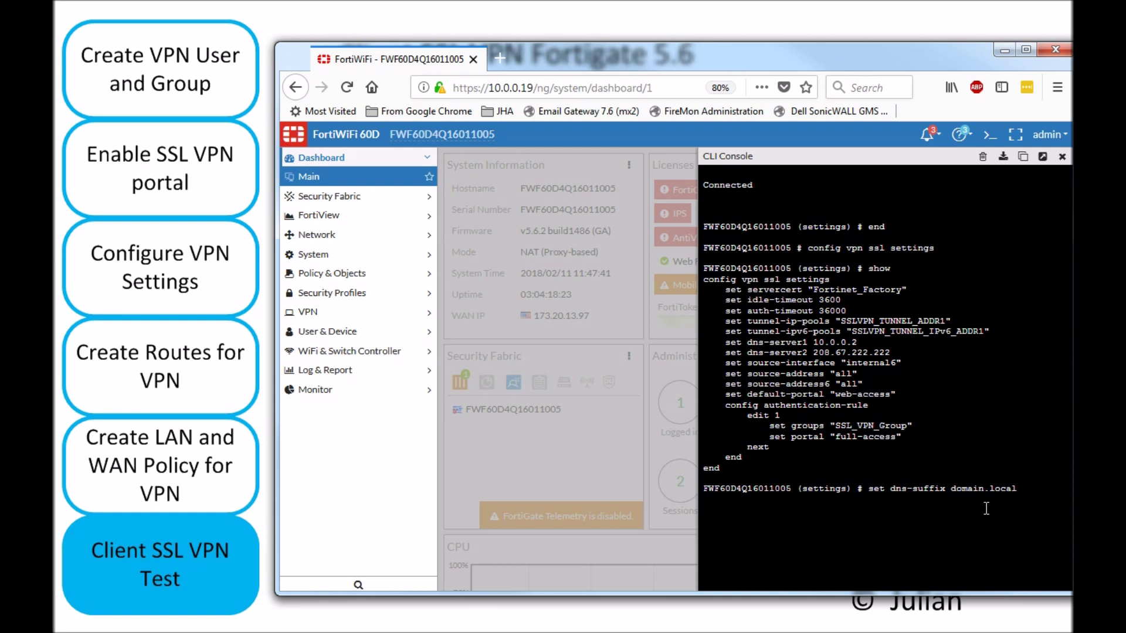
pyautogui.press('Return')
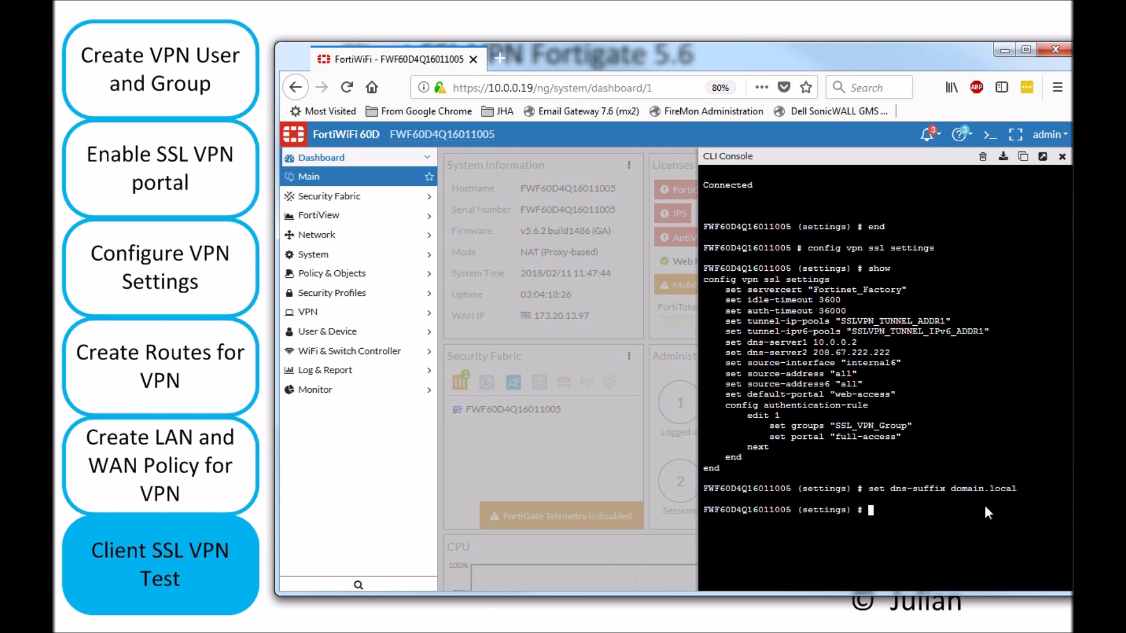
pyautogui.write('show')
pyautogui.press('Return')
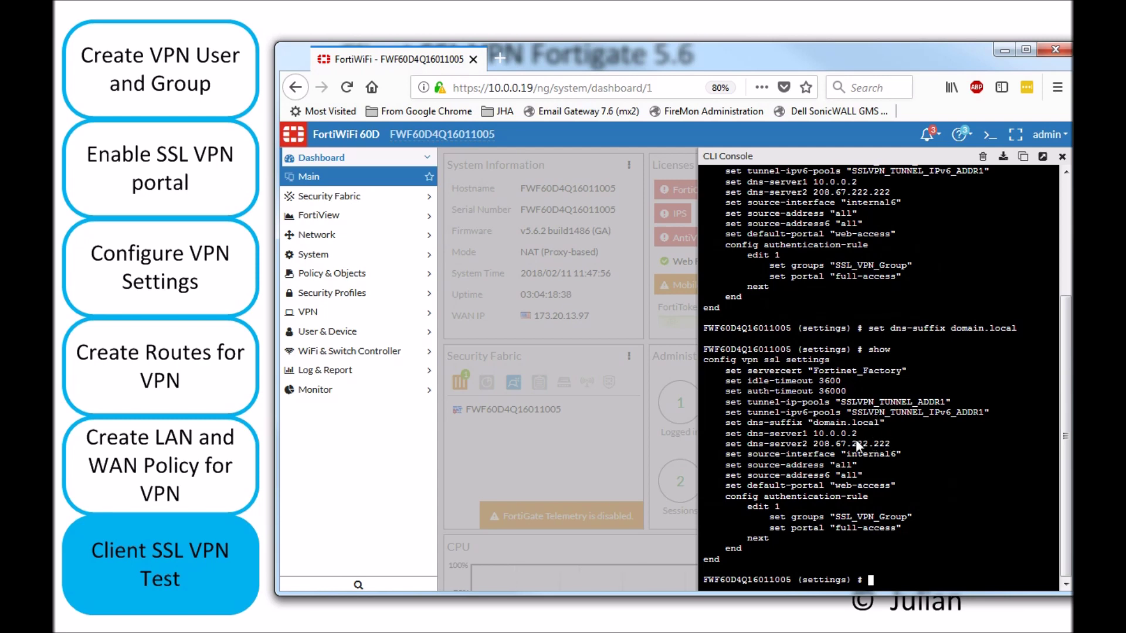
pyautogui.moveTo(859, 433); pyautogui.dragTo(782, 434)
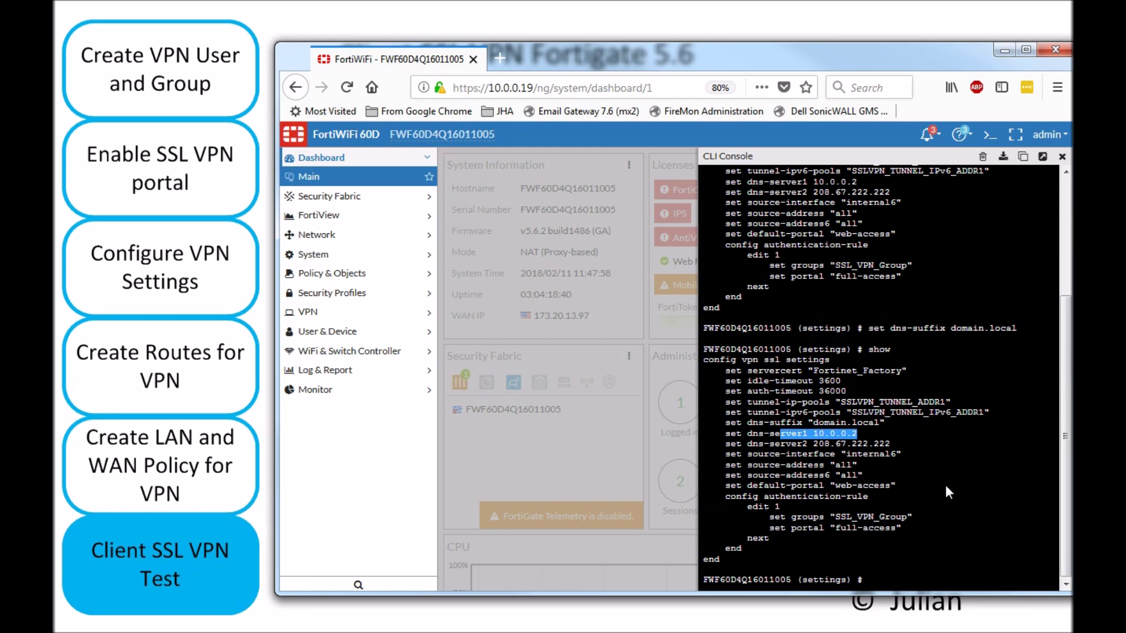